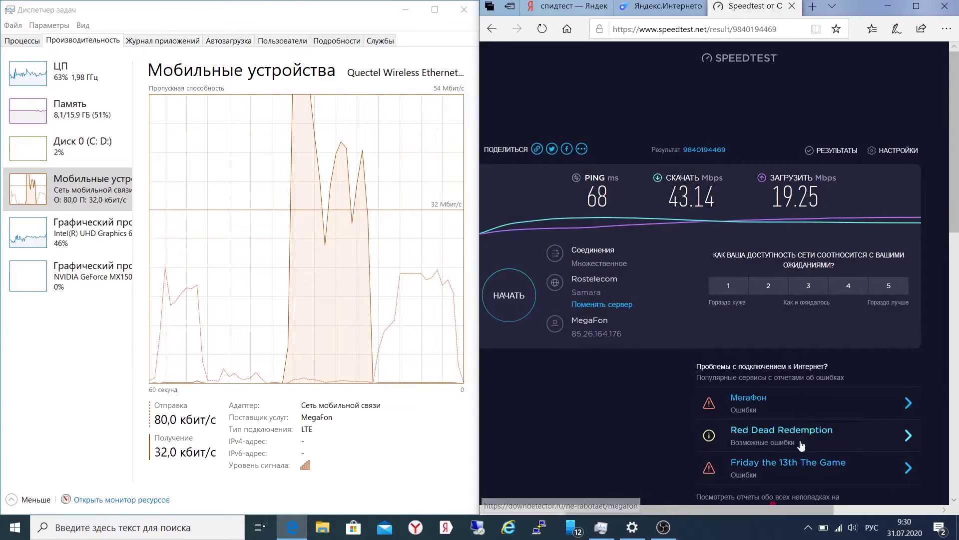
Search the server list for "ret", switch the test server to RETN Moscow and run the speed test
{"action": "left_click", "coordinate": [614, 305]}
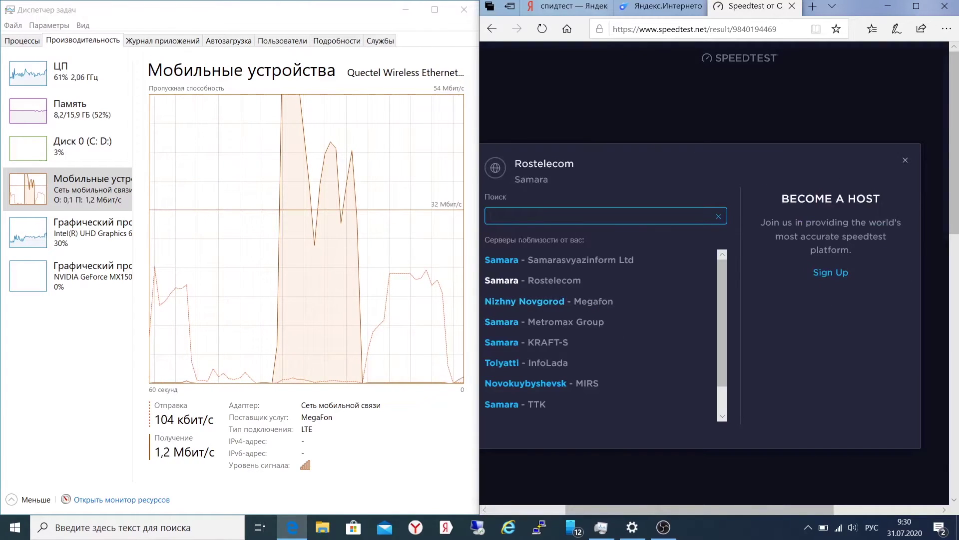
{"action": "key", "text": "alt+shift"}
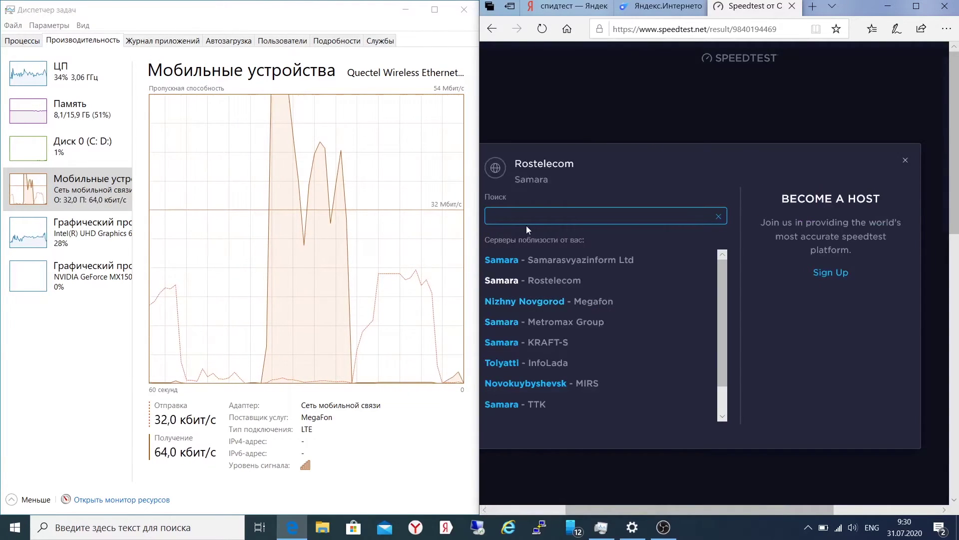
{"action": "type", "text": "ret"}
{"action": "left_click", "coordinate": [550, 303]}
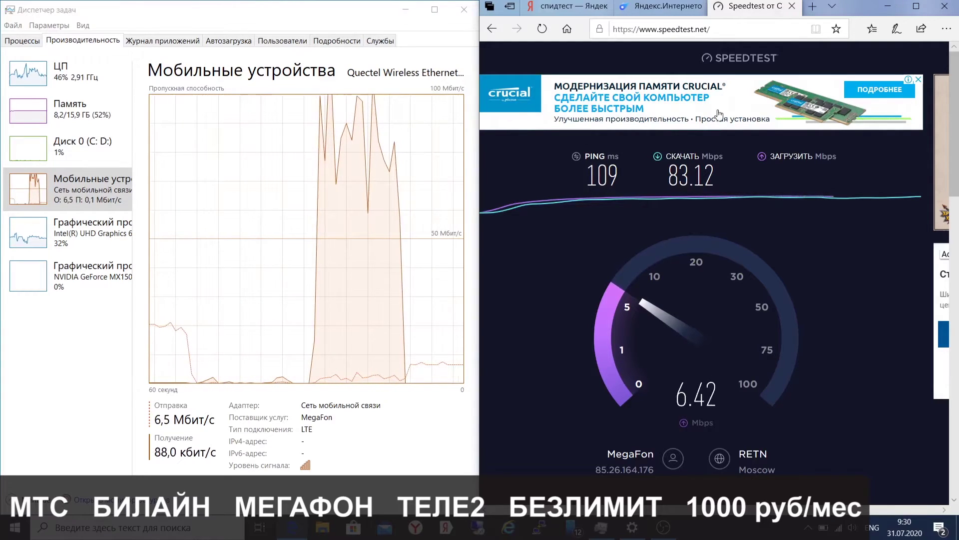
Close the Speedtest page, then run a Яндекс Интернетометр speed measurement and cancel it during the outgoing phase
{"action": "left_click", "coordinate": [793, 6]}
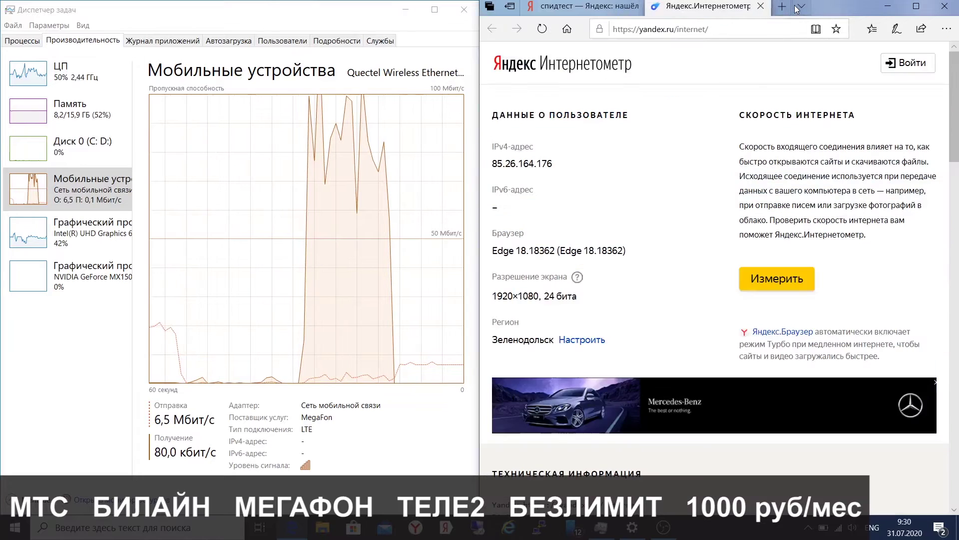
{"action": "left_click", "coordinate": [776, 278]}
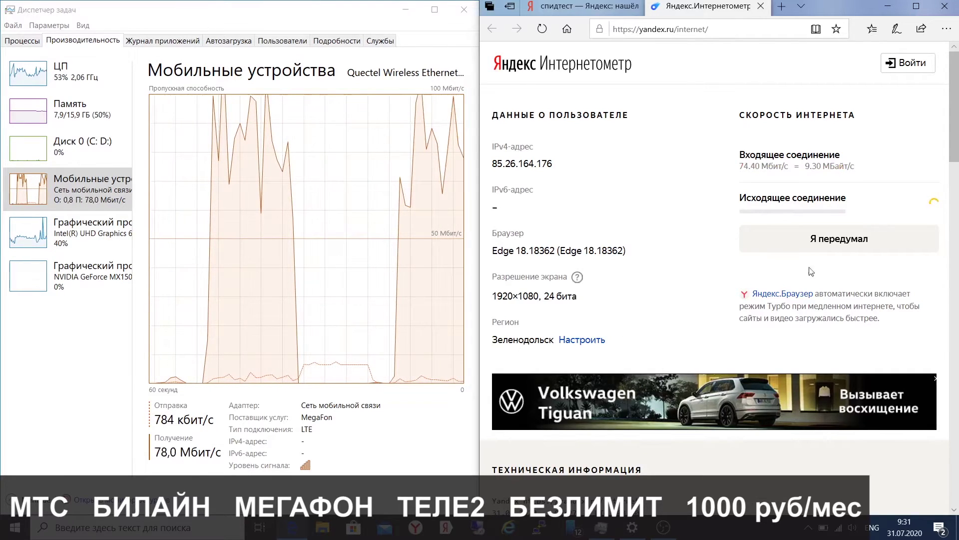
{"action": "left_click", "coordinate": [859, 240]}
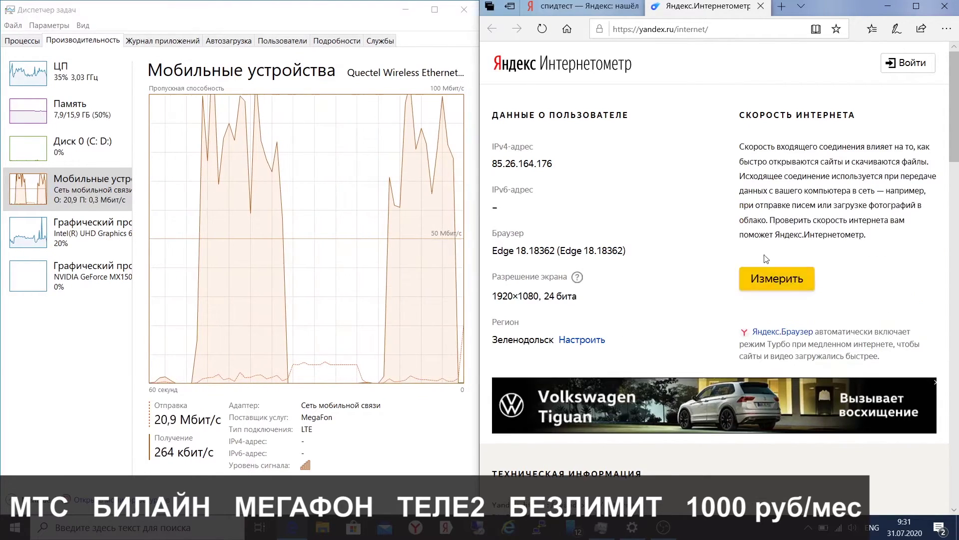
Minimize the browser and examine the modem properties and access point options in the MegaFon (LTE) settings
{"action": "left_click", "coordinate": [886, 9]}
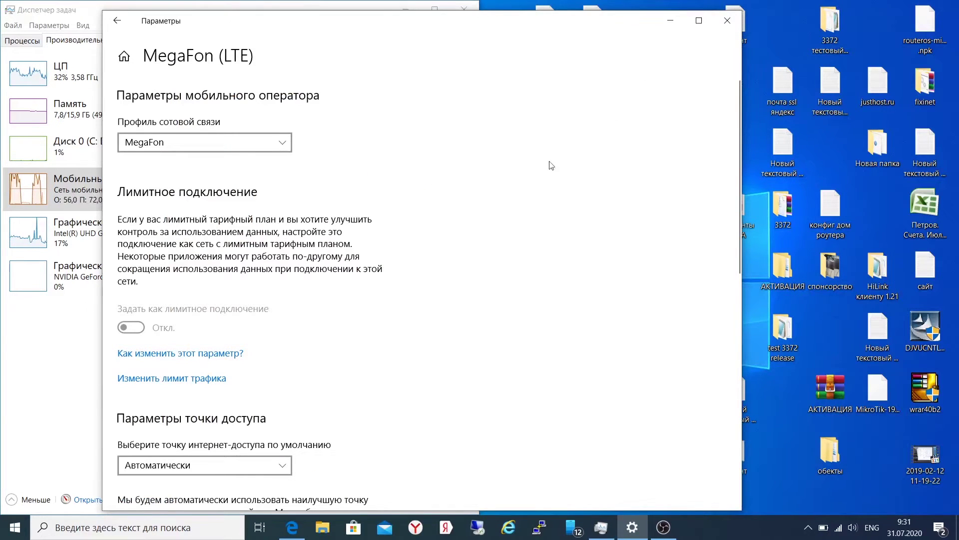
{"action": "scroll", "coordinate": [482, 237], "scroll_direction": "down", "scroll_amount": 10}
{"action": "scroll", "coordinate": [482, 237], "scroll_direction": "down", "scroll_amount": 2}
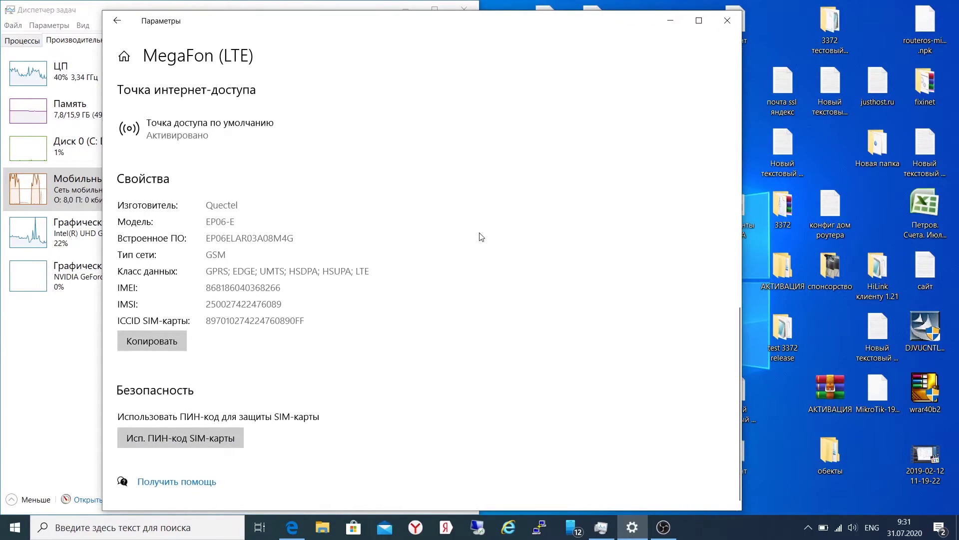
{"action": "scroll", "coordinate": [481, 237], "scroll_direction": "up", "scroll_amount": 8}
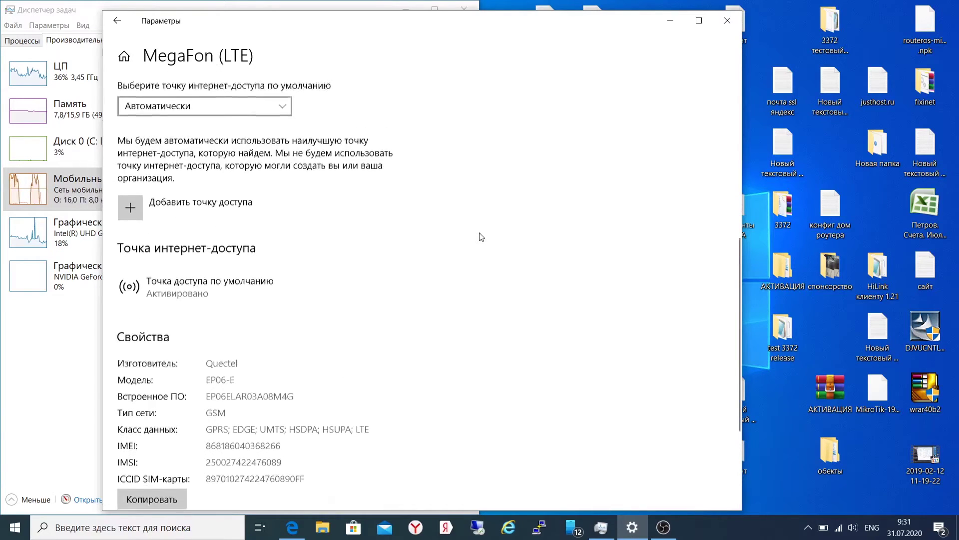
Minimize the remaining windows and launch Qnavigator from the nested Qnavigator_V1.6.10 folder on the desktop
{"action": "left_click", "coordinate": [673, 20]}
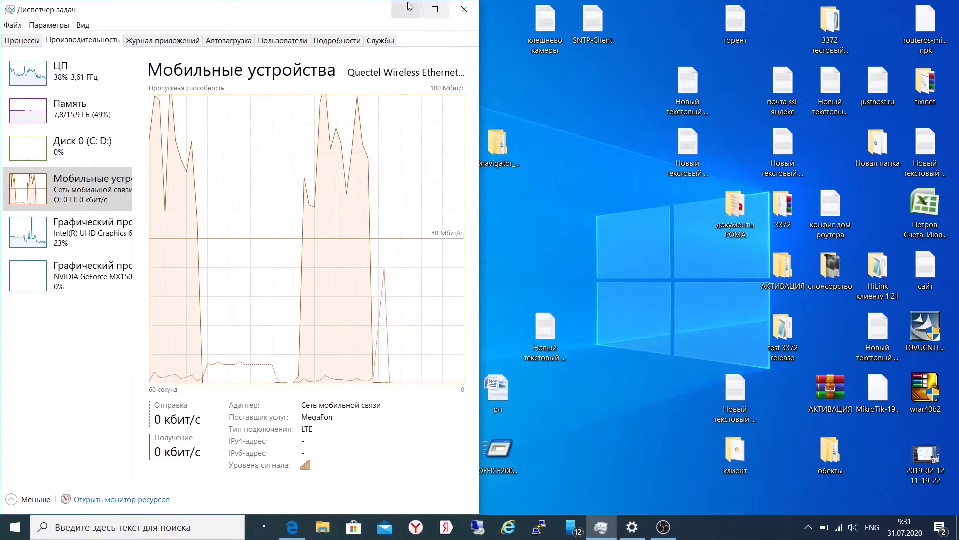
{"action": "left_click", "coordinate": [400, 9]}
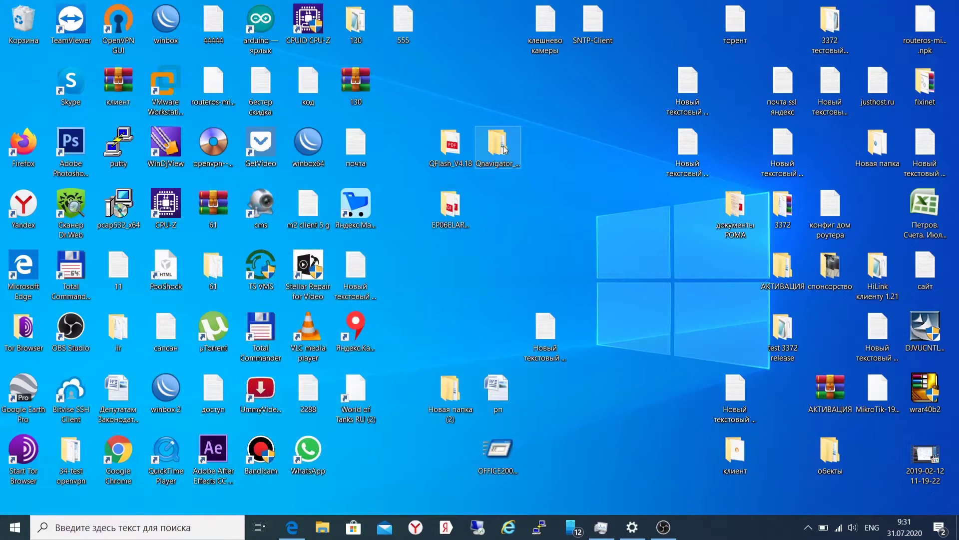
{"action": "double_click", "coordinate": [505, 149]}
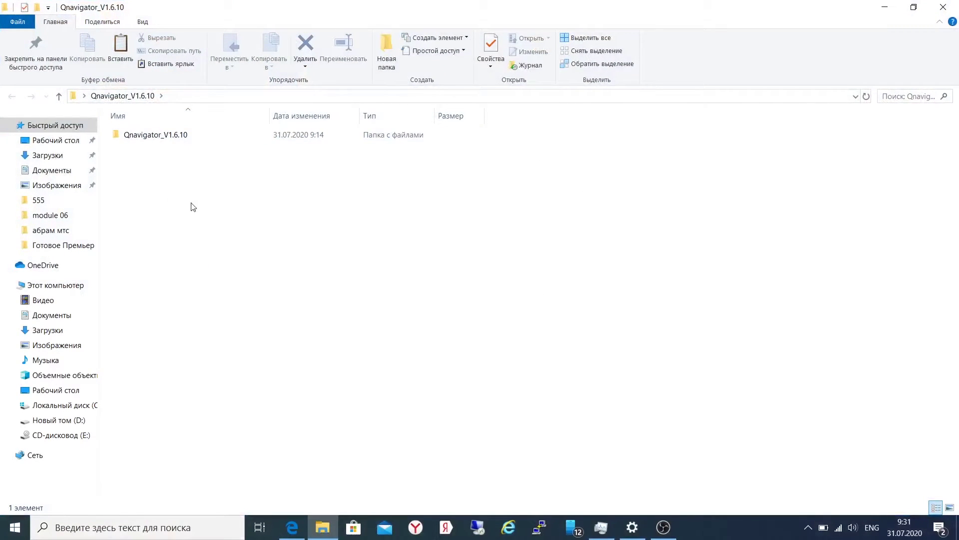
{"action": "double_click", "coordinate": [167, 136]}
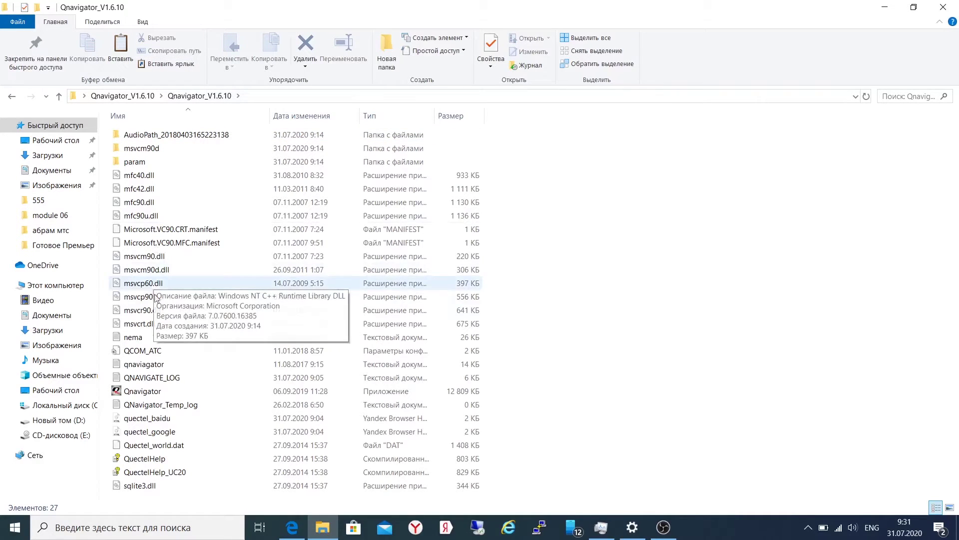
{"action": "left_click", "coordinate": [133, 396]}
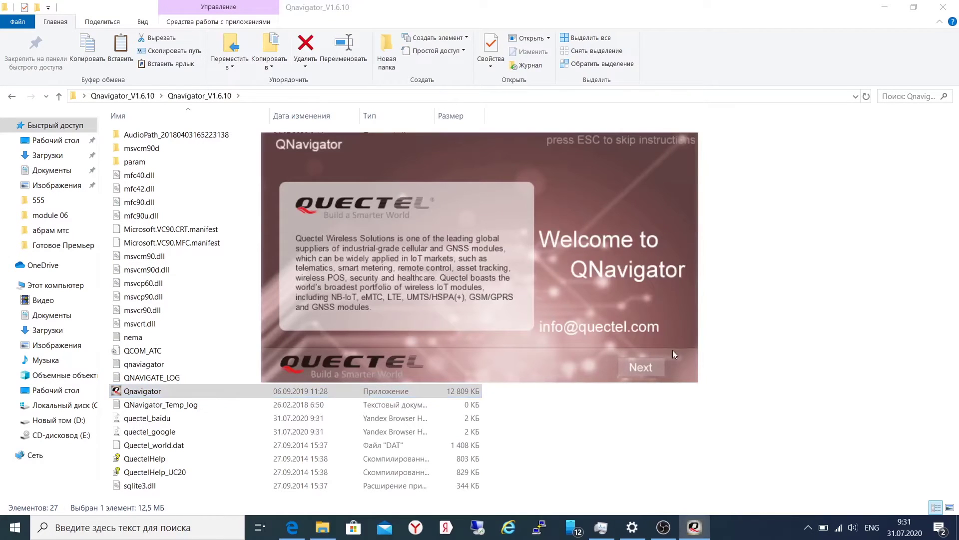
Go through the QNavigator introduction, start the program and create a Dr.Web firewall rule for it
{"action": "left_click", "coordinate": [645, 370]}
{"action": "left_click", "coordinate": [650, 371]}
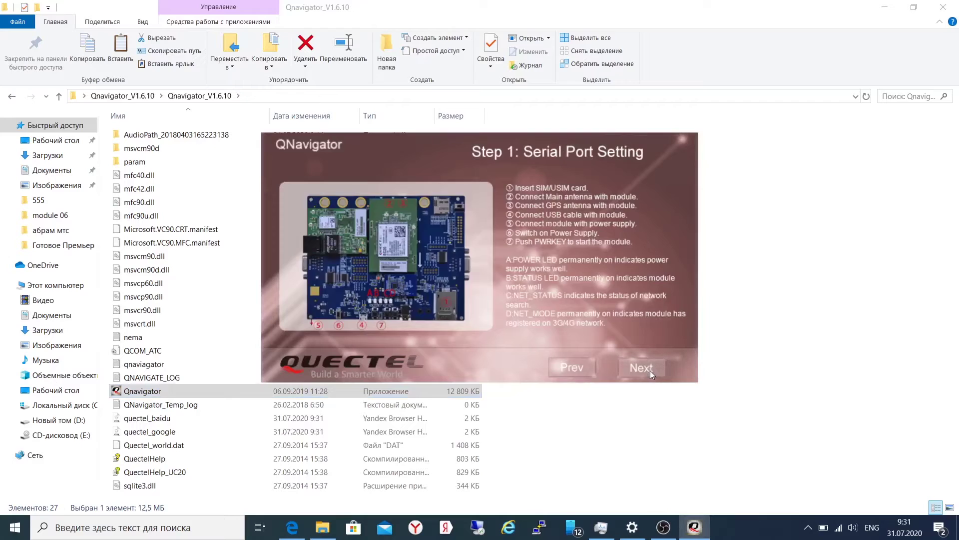
{"action": "left_click", "coordinate": [649, 370]}
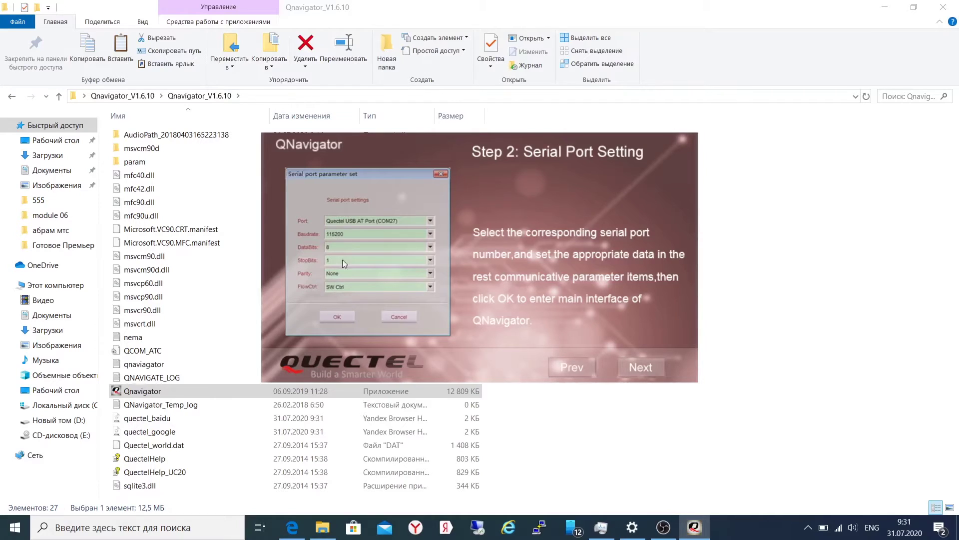
{"action": "left_click", "coordinate": [641, 368]}
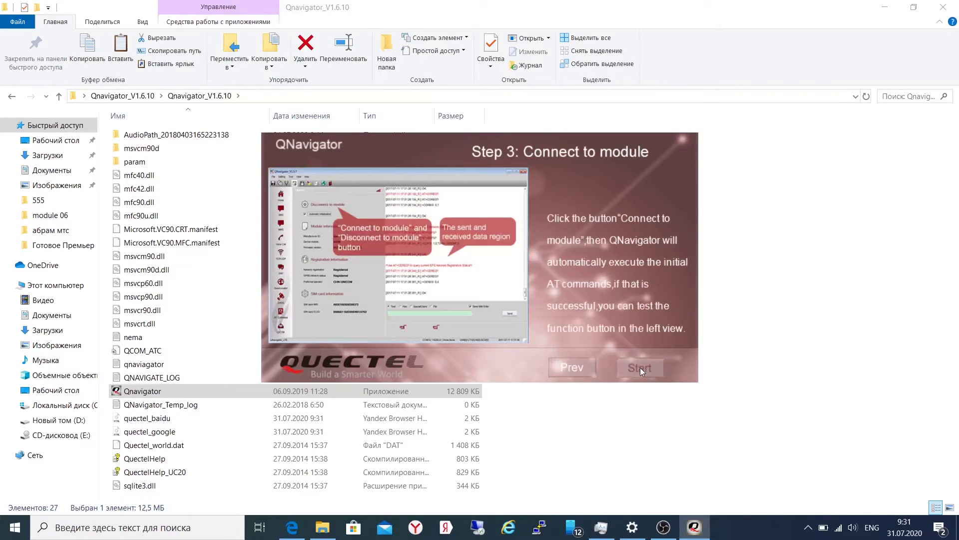
{"action": "left_click", "coordinate": [640, 367]}
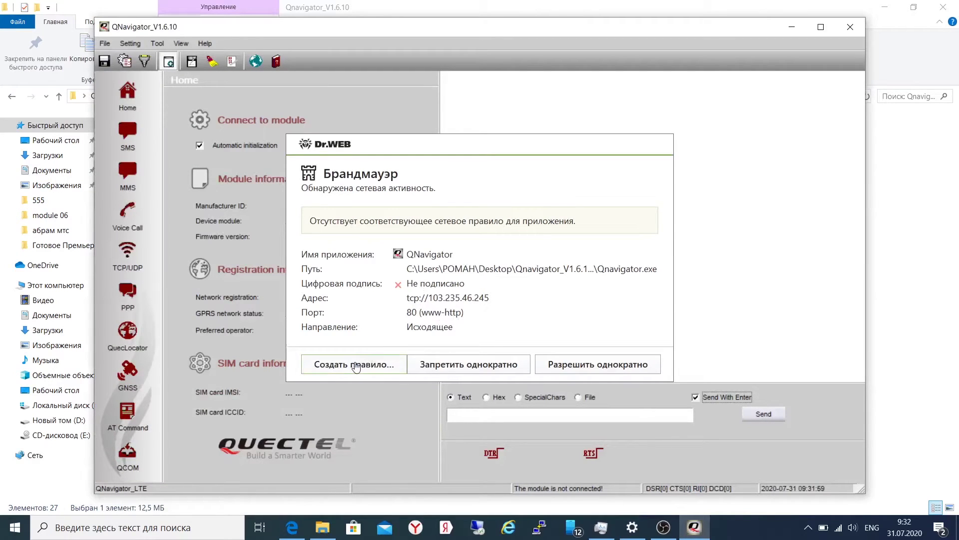
{"action": "left_click", "coordinate": [350, 364]}
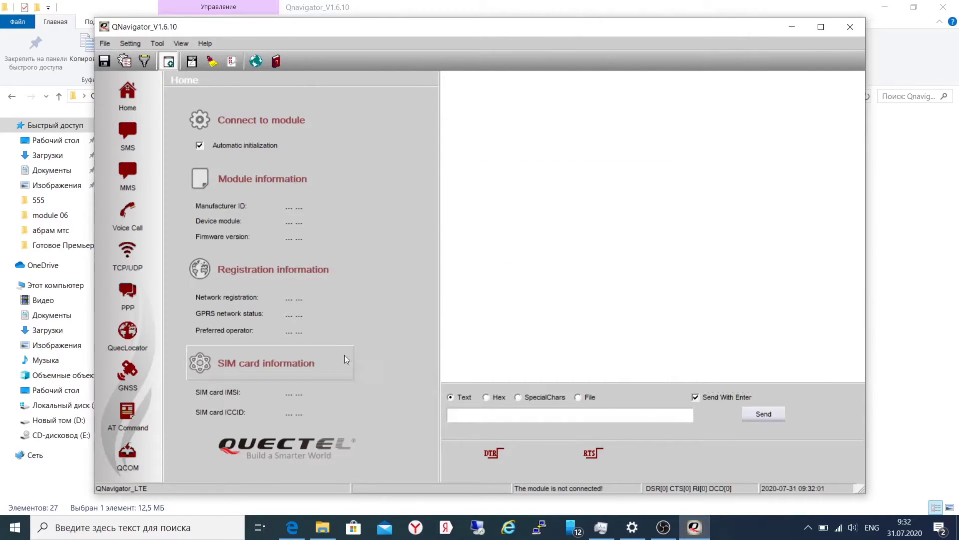
{"action": "left_click", "coordinate": [593, 402]}
Check and confirm the serial port settings: Quectel USB AT Port (COM9), baud rate 115200, flow control SW Ctrl
{"action": "left_click", "coordinate": [143, 61]}
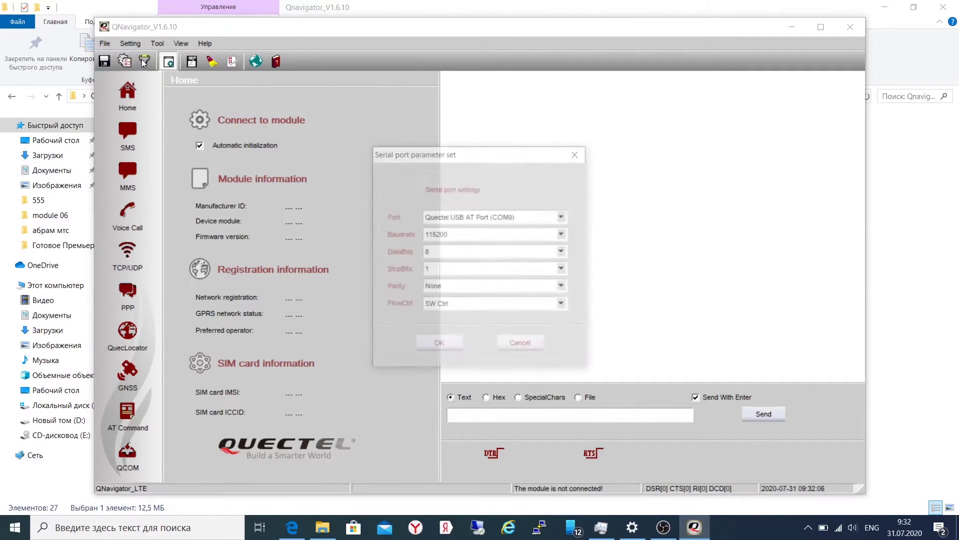
{"action": "left_click", "coordinate": [470, 308]}
{"action": "left_click", "coordinate": [466, 307]}
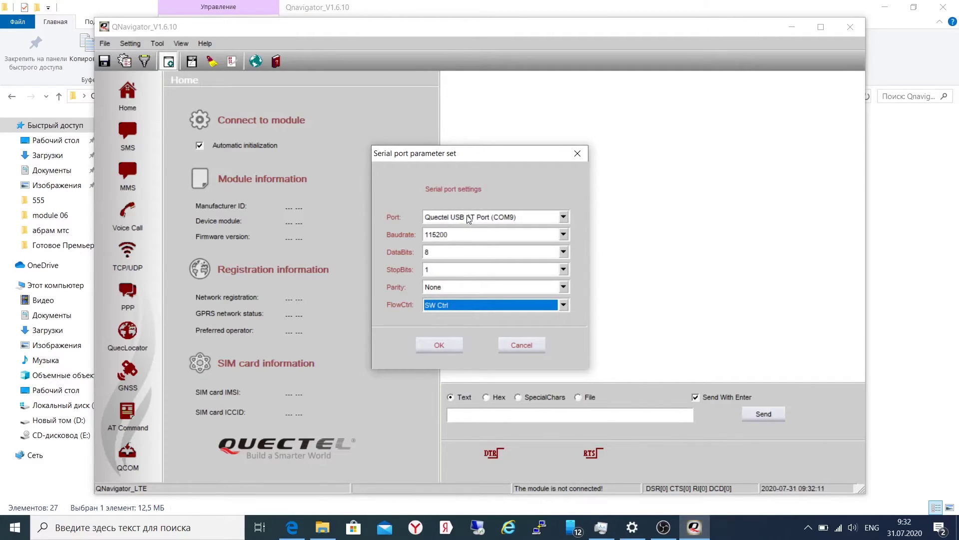
{"action": "left_click", "coordinate": [487, 220]}
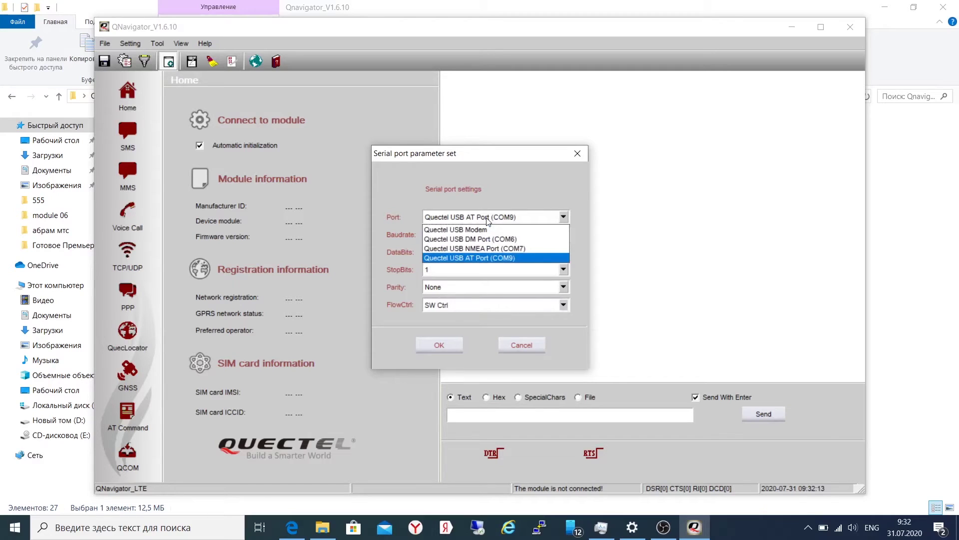
{"action": "left_click", "coordinate": [487, 220]}
{"action": "left_click", "coordinate": [446, 349]}
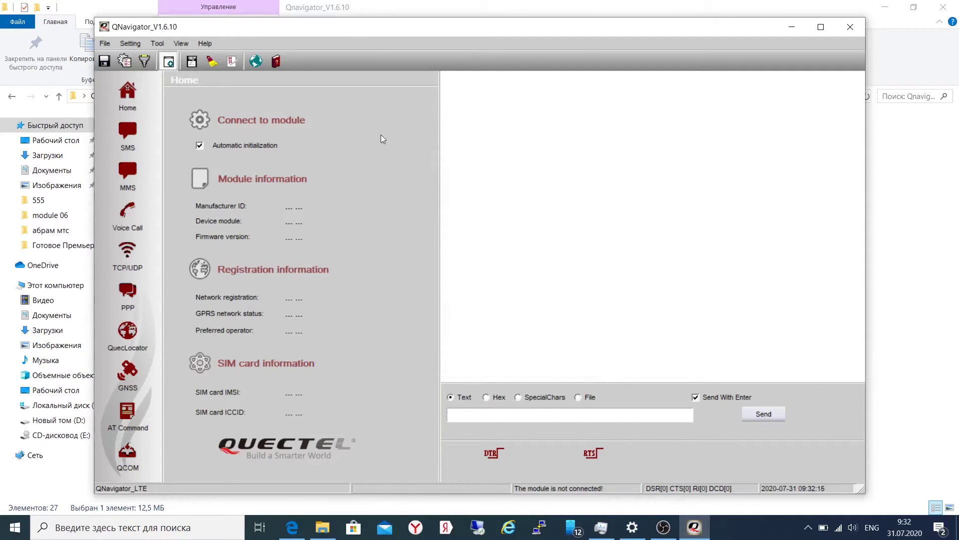
Connect to the modem module with automatic initialization and query its module information
{"action": "left_click", "coordinate": [259, 123]}
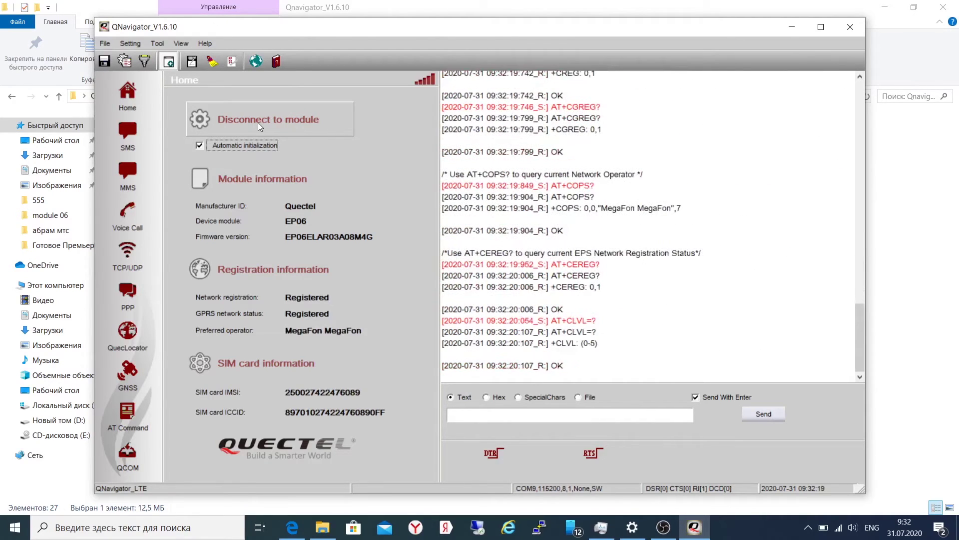
{"action": "left_click", "coordinate": [263, 179]}
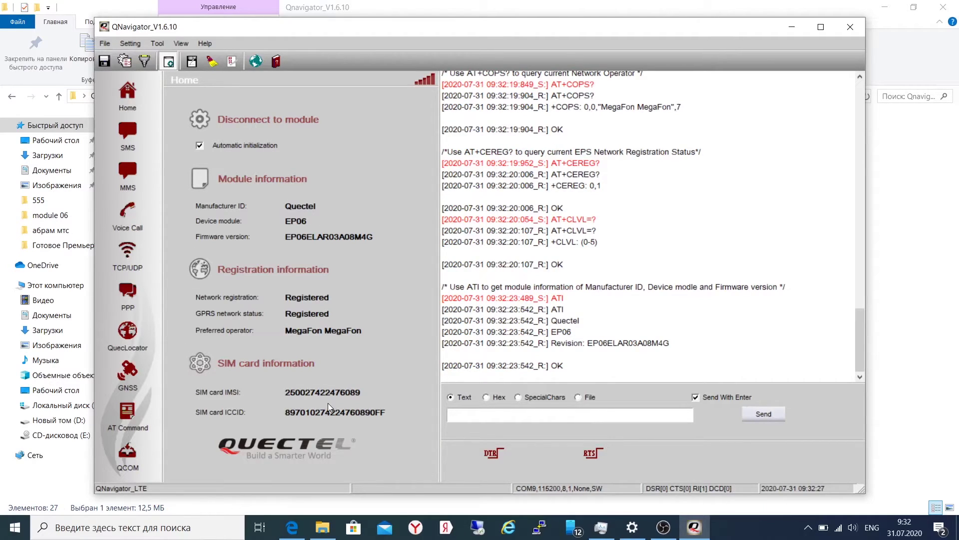
{"action": "left_click_drag", "start_coordinate": [673, 346], "coordinate": [552, 345]}
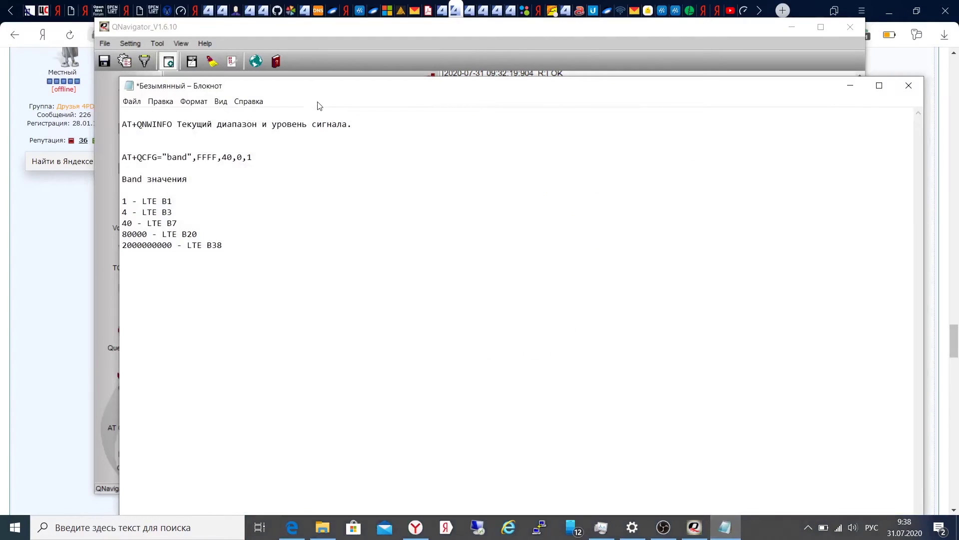
Arrange QNavigator and the Notepad notes with the AT commands side by side on the screen
{"action": "left_click_drag", "start_coordinate": [302, 88], "coordinate": [957, 89]}
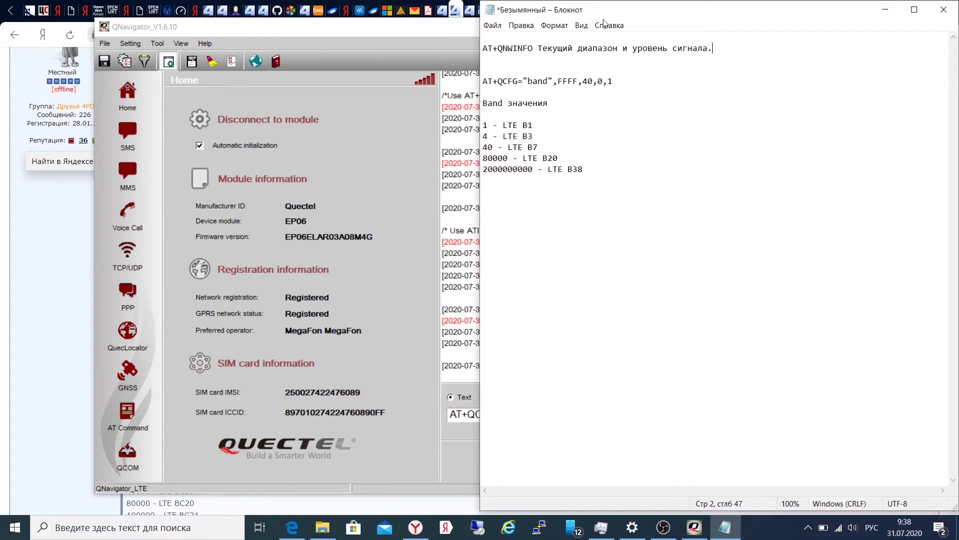
{"action": "left_click", "coordinate": [435, 30]}
{"action": "left_click_drag", "start_coordinate": [496, 29], "coordinate": [1, 49]}
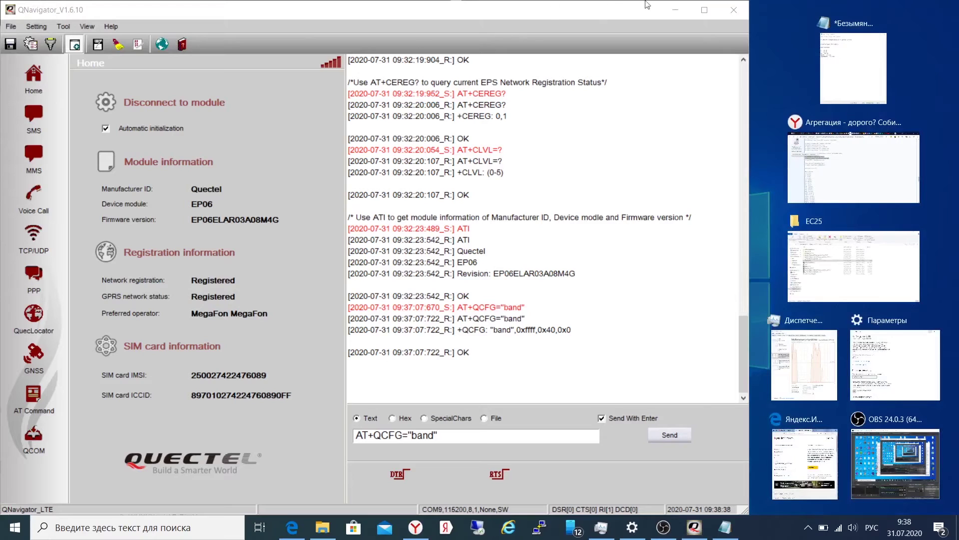
{"action": "left_click", "coordinate": [870, 69]}
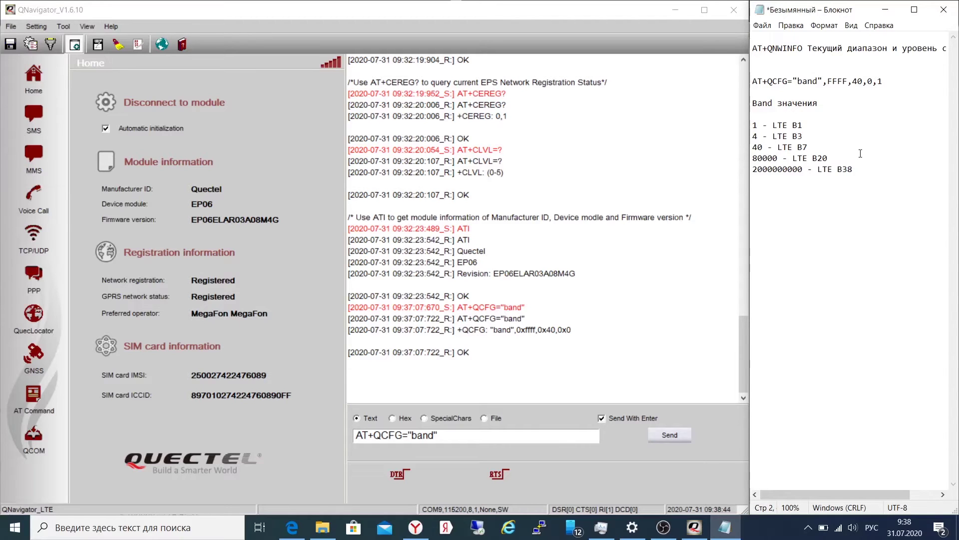
Move the description "Текущий диапазон и уровень сигнала." from beside AT+QNWINFO to the line above it in the notes
{"action": "mouse_move", "coordinate": [855, 490]}
{"action": "left_mouse_down"}
{"action": "mouse_move", "coordinate": [902, 489]}
{"action": "mouse_move", "coordinate": [867, 493]}
{"action": "left_mouse_up"}
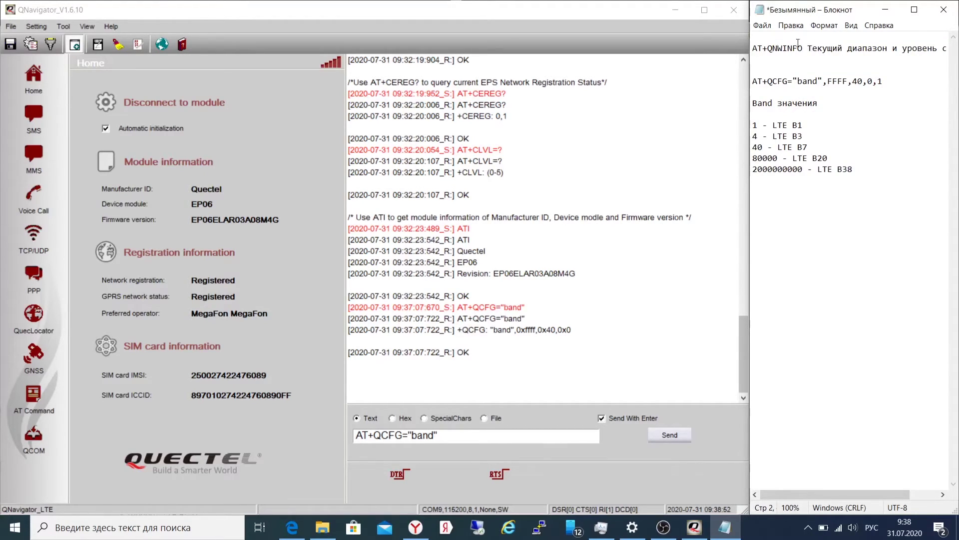
{"action": "left_click_drag", "start_coordinate": [806, 48], "coordinate": [957, 52]}
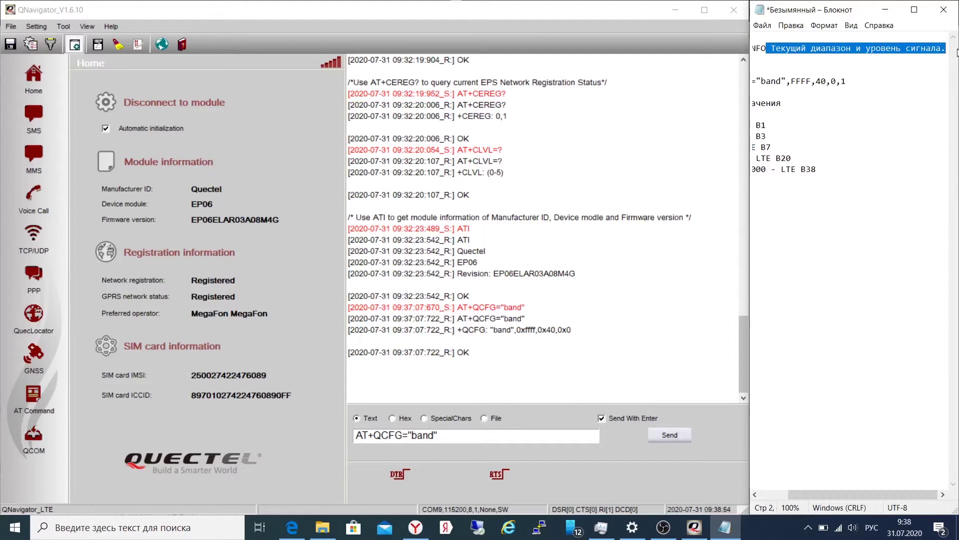
{"action": "right_click", "coordinate": [934, 50]}
{"action": "left_click", "coordinate": [850, 68]}
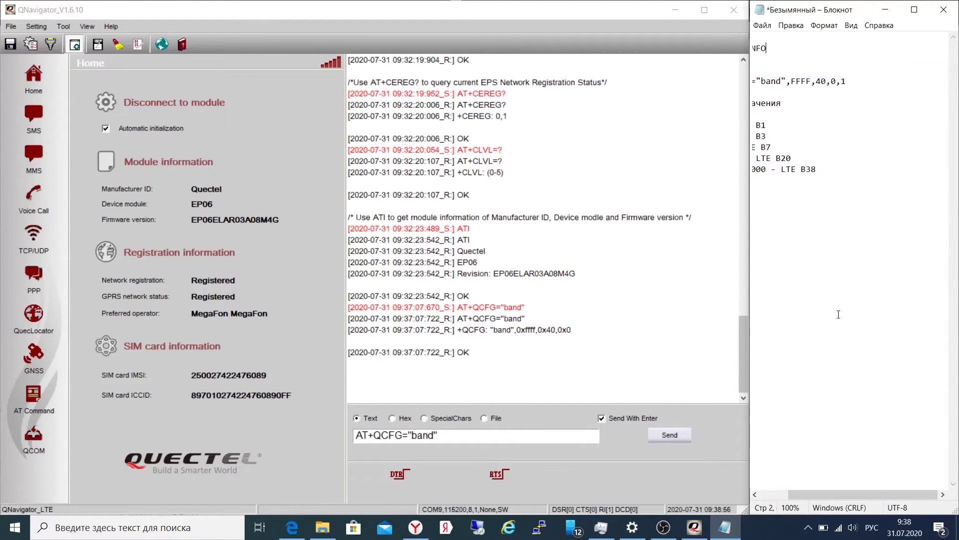
{"action": "left_click_drag", "start_coordinate": [855, 500], "coordinate": [826, 499]}
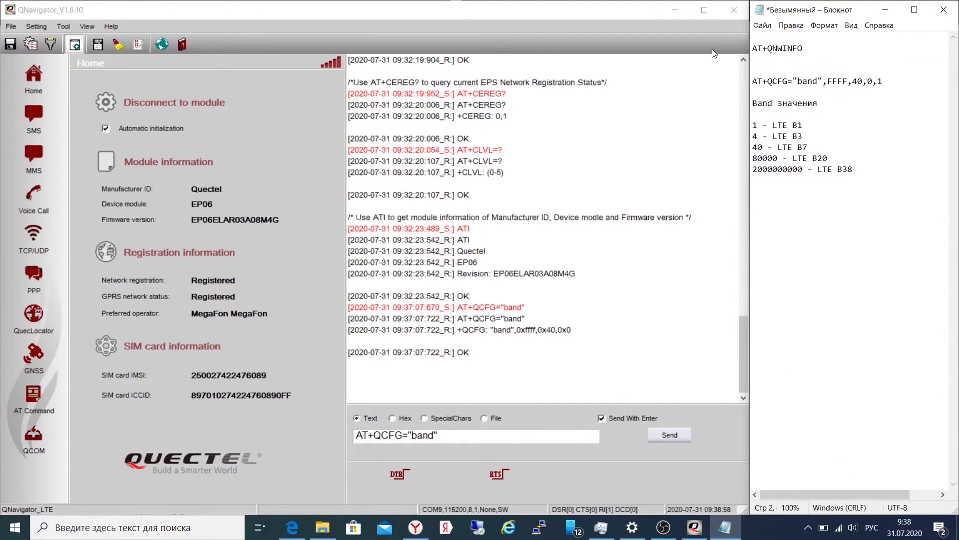
{"action": "left_click", "coordinate": [760, 36]}
{"action": "right_click", "coordinate": [760, 36]}
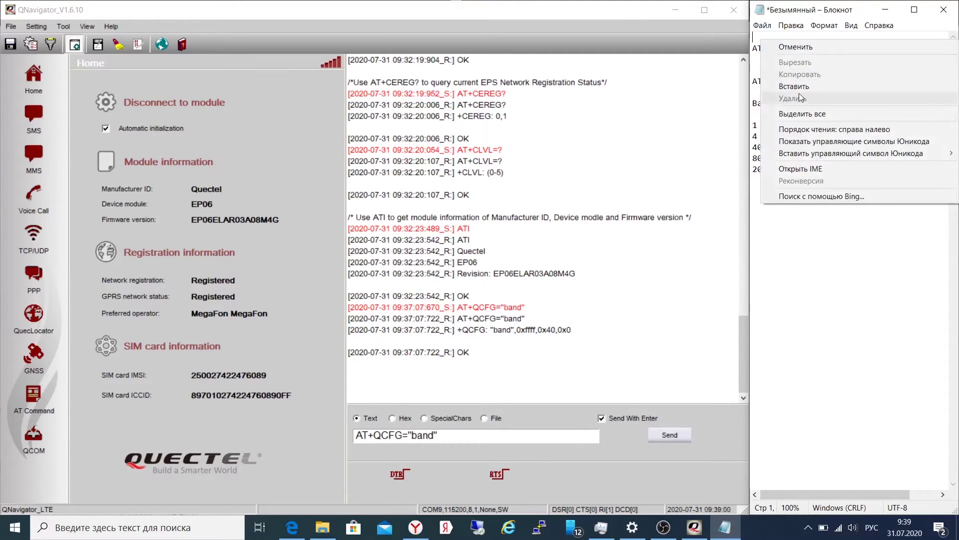
{"action": "left_click", "coordinate": [797, 85]}
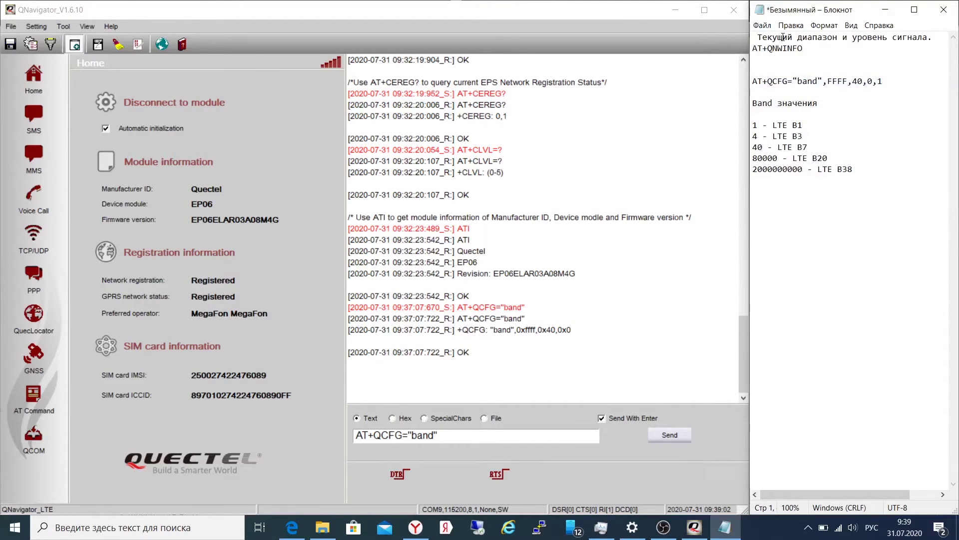
Add a blank line above the description "Текущий диапазон и уровень сигнала." and another between it and AT+QNWINFO in the notes
{"action": "left_click", "coordinate": [757, 37]}
{"action": "key", "text": "Return"}
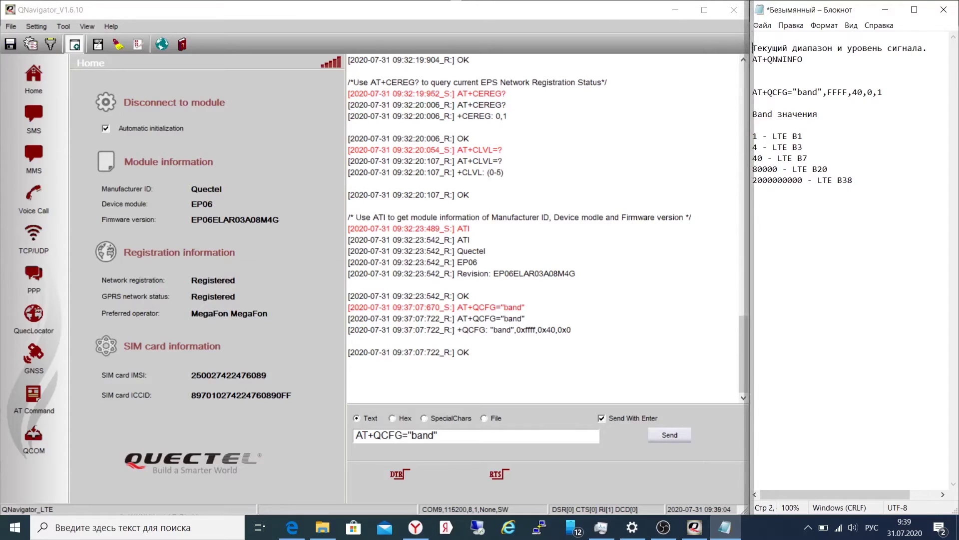
{"action": "key", "text": "Down"}
{"action": "key", "text": "Return"}
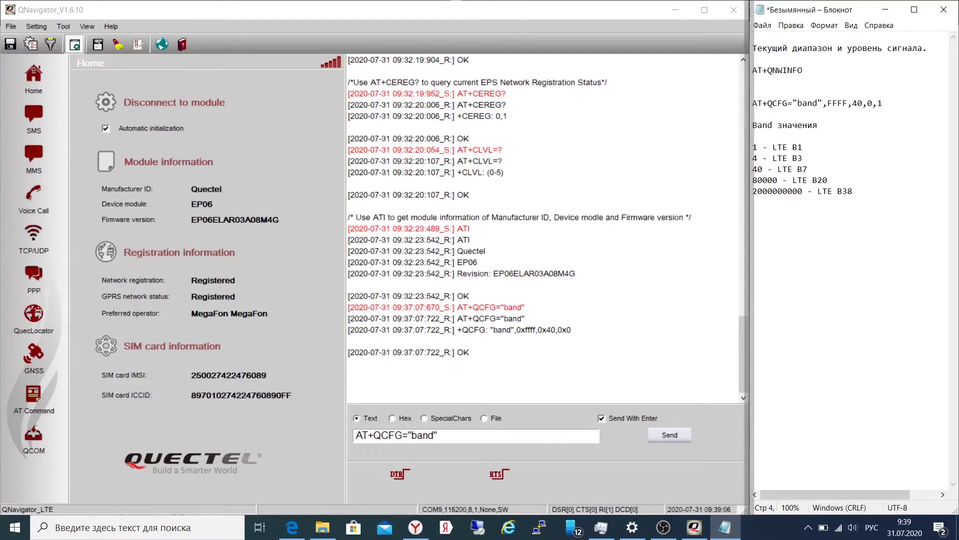
Copy AT+QNWINFO from the notes and send it to the modem in QNavigator to query the current band
{"action": "left_click_drag", "start_coordinate": [817, 65], "coordinate": [751, 70]}
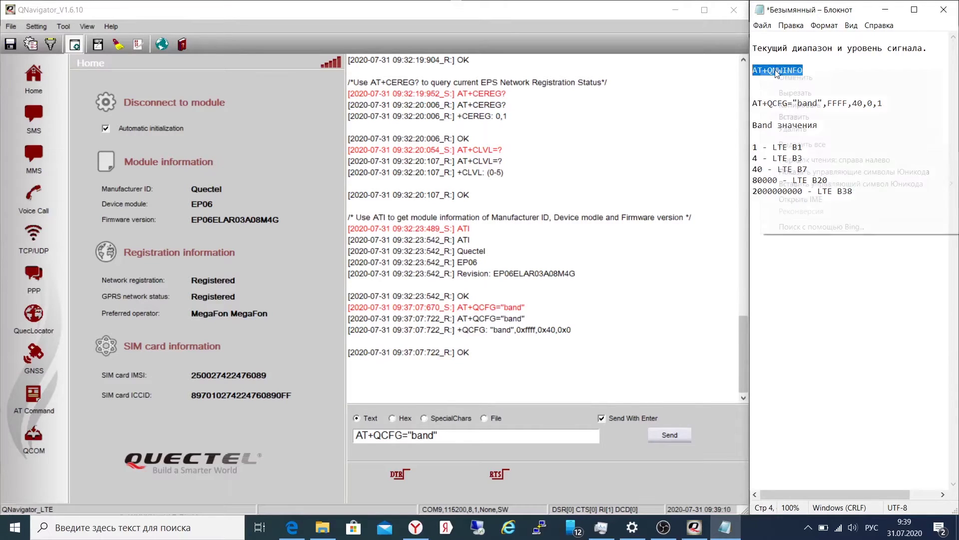
{"action": "right_click", "coordinate": [776, 72]}
{"action": "left_click", "coordinate": [799, 107]}
{"action": "left_click", "coordinate": [277, 440]}
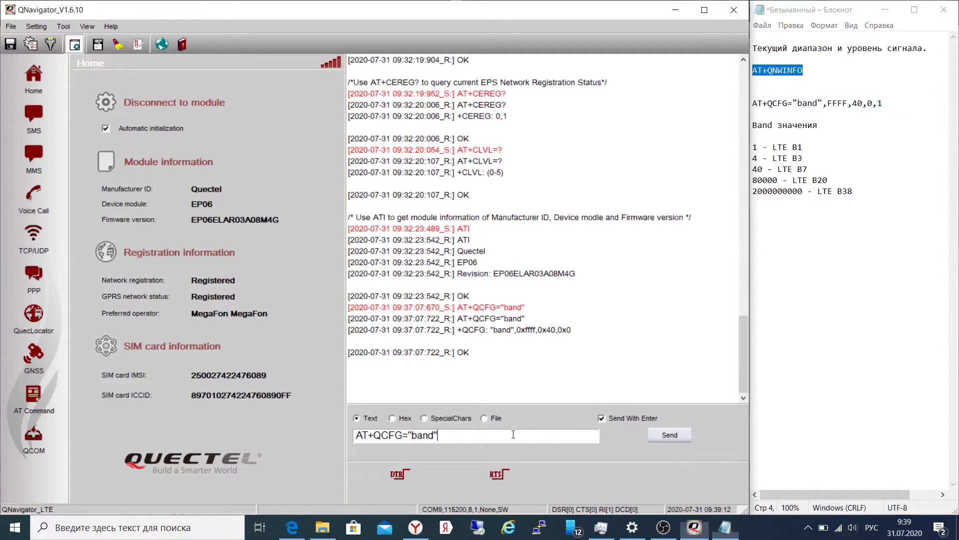
{"action": "right_click", "coordinate": [382, 436]}
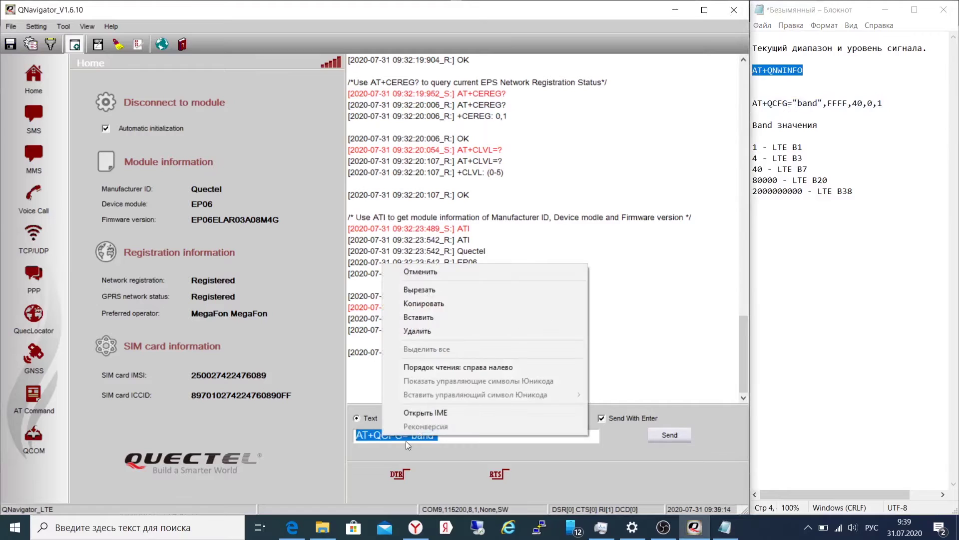
{"action": "left_click", "coordinate": [442, 313]}
{"action": "left_click", "coordinate": [669, 435]}
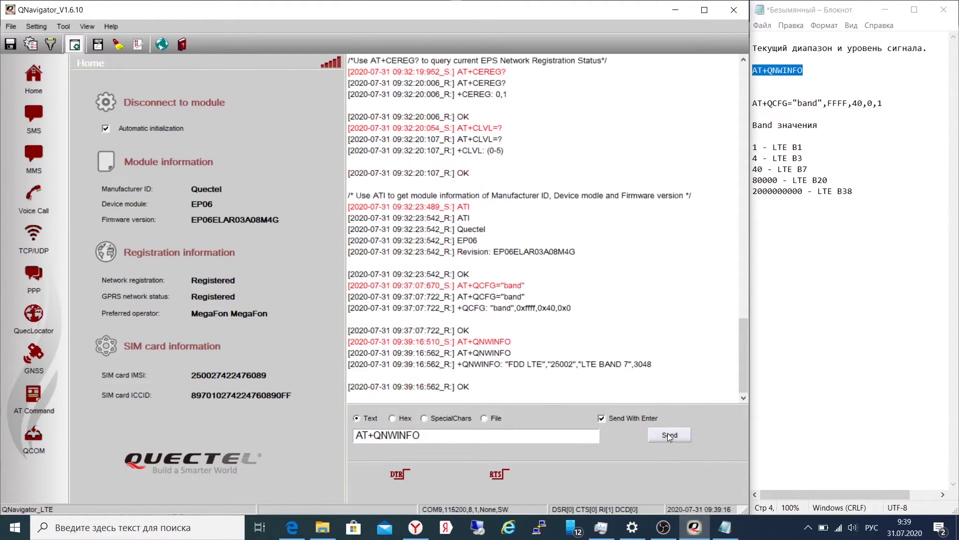
Examine the modem's band response and compare the LTE B7 code in the notes with the value in the AT+QCFG command
{"action": "left_click_drag", "start_coordinate": [663, 366], "coordinate": [634, 365]}
{"action": "left_click", "coordinate": [755, 158]}
{"action": "left_click_drag", "start_coordinate": [752, 157], "coordinate": [753, 169]}
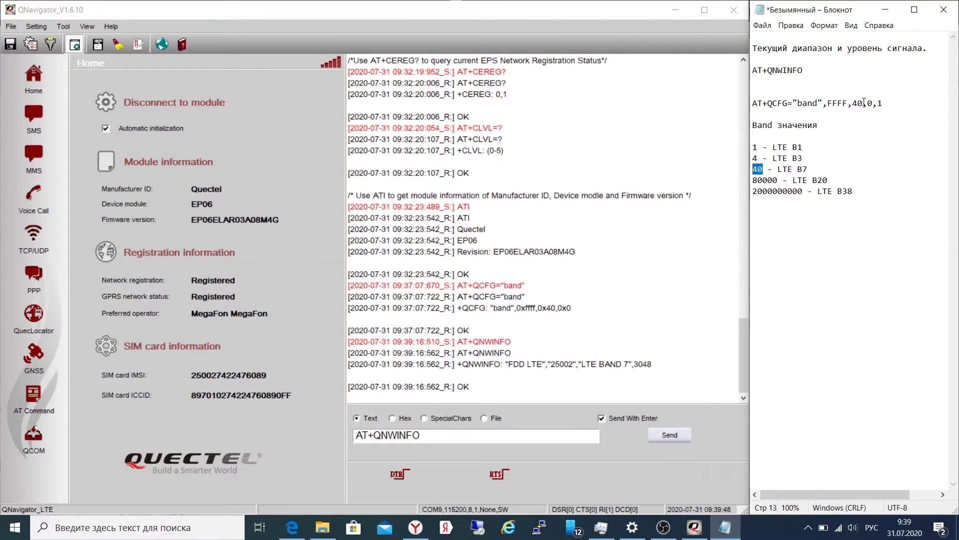
{"action": "left_click_drag", "start_coordinate": [864, 102], "coordinate": [853, 102]}
{"action": "left_click", "coordinate": [862, 104]}
Copy AT+QCFG="band",FFFF,40,0,1 from the notes into QNavigator's command line, replacing the previous command
{"action": "key", "text": "Down"}
{"action": "key", "text": "shift+Up"}
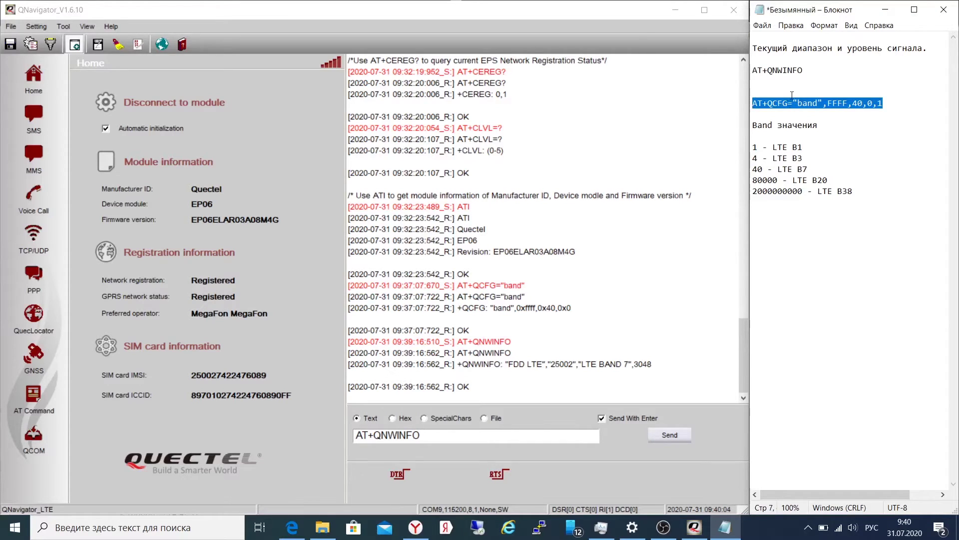
{"action": "left_click", "coordinate": [557, 437]}
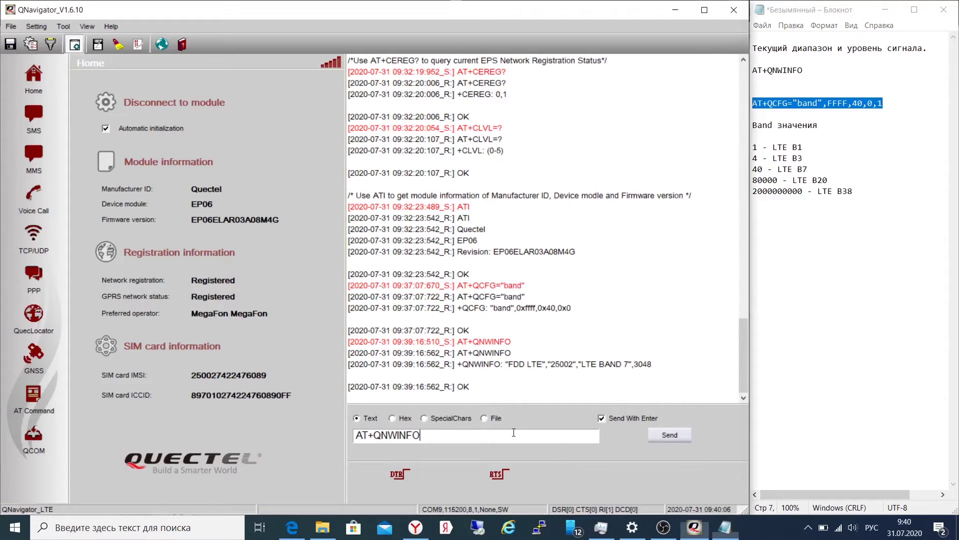
{"action": "double_click", "coordinate": [399, 439]}
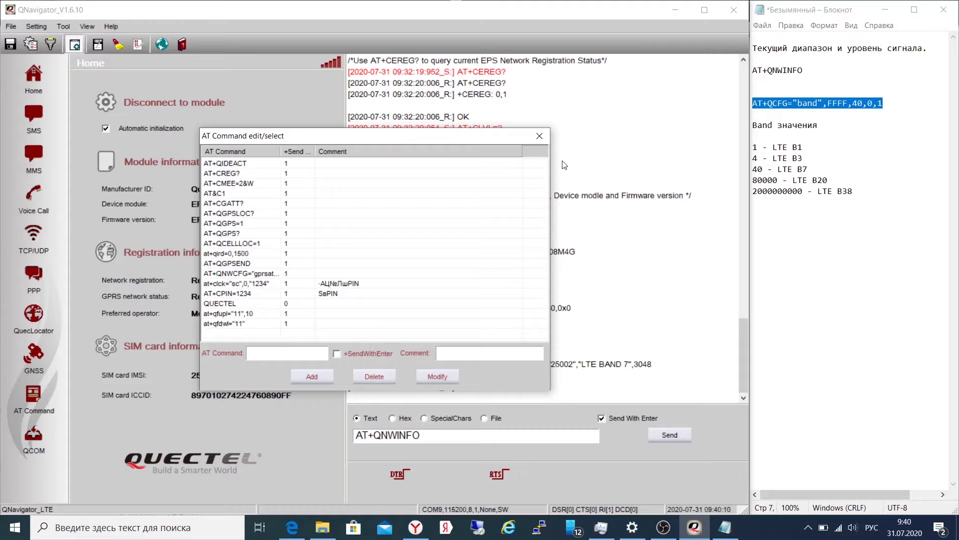
{"action": "left_click", "coordinate": [538, 134]}
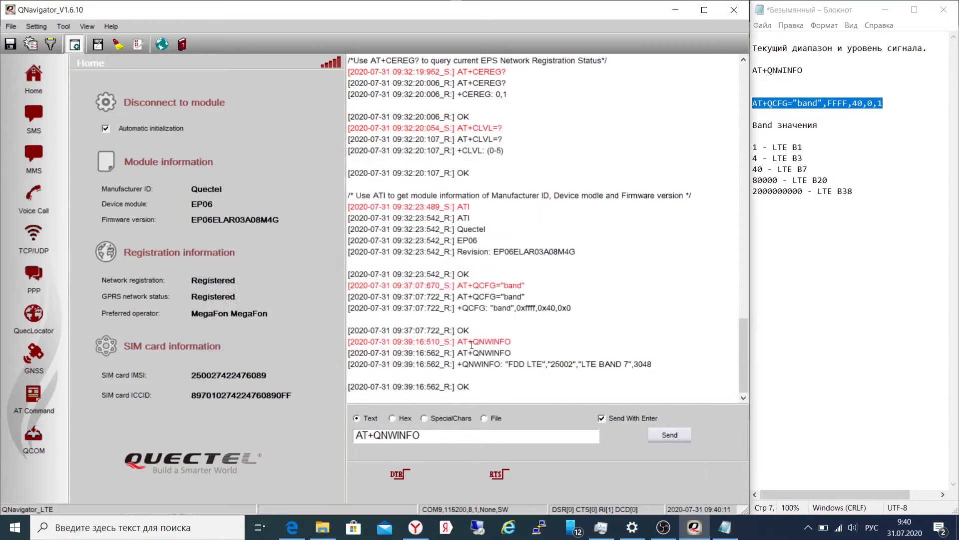
{"action": "triple_click", "coordinate": [416, 435]}
{"action": "key", "text": "ctrl+v"}
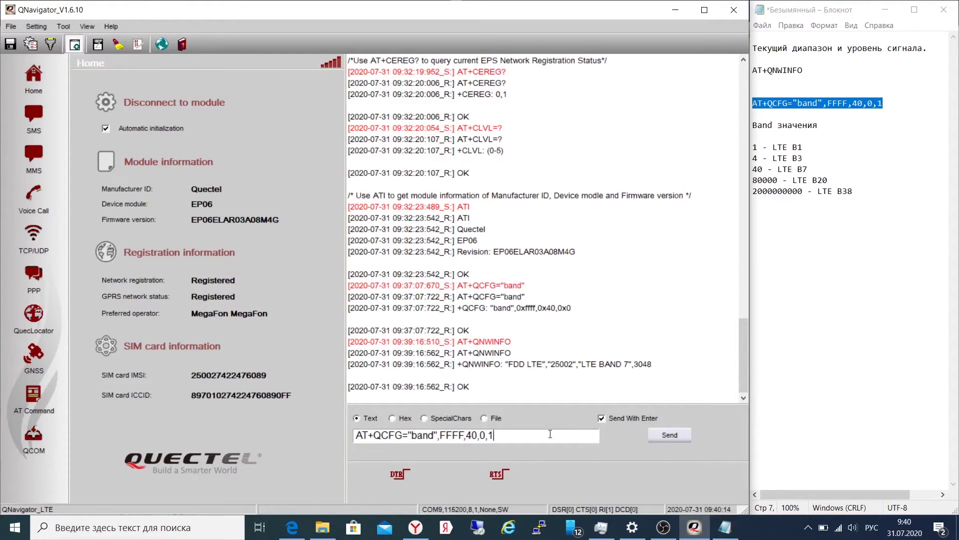
Change the band value in the AT+QCFG command to 4 for LTE B3 and send it to the modem
{"action": "key", "text": "Left"}
{"action": "key", "text": "Left"}
{"action": "key", "text": "BackSpace"}
{"action": "double_click", "coordinate": [469, 435]}
{"action": "left_click", "coordinate": [667, 433]}
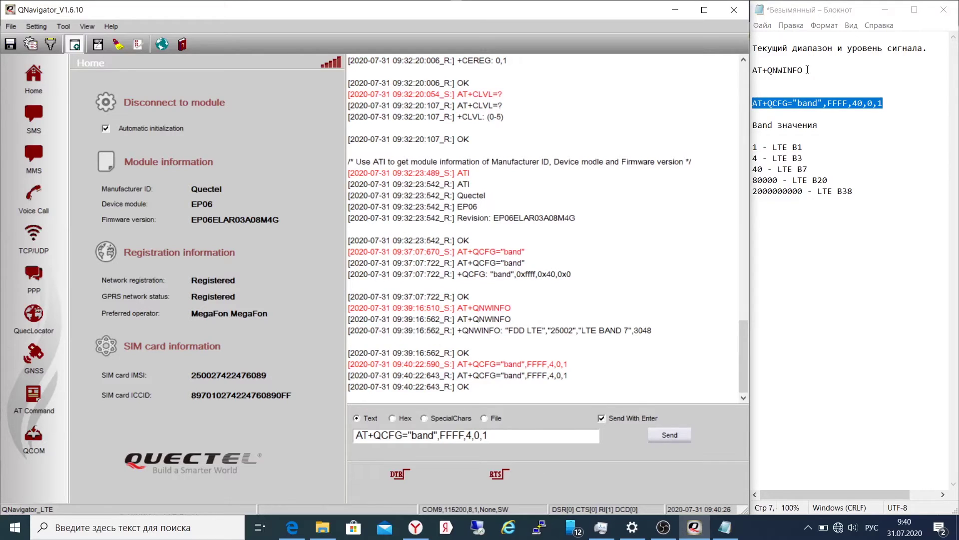
Copy AT+QNWINFO from the notes in place of the band command and send it to check the band in use
{"action": "left_click_drag", "start_coordinate": [803, 70], "coordinate": [748, 66]}
{"action": "right_click", "coordinate": [760, 66]}
{"action": "left_click", "coordinate": [794, 115]}
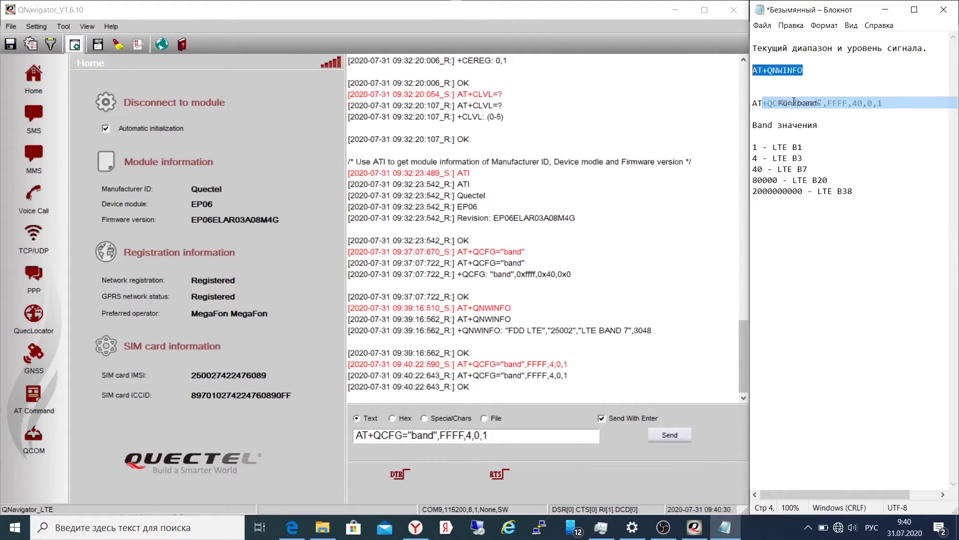
{"action": "left_click_drag", "start_coordinate": [501, 439], "coordinate": [342, 438]}
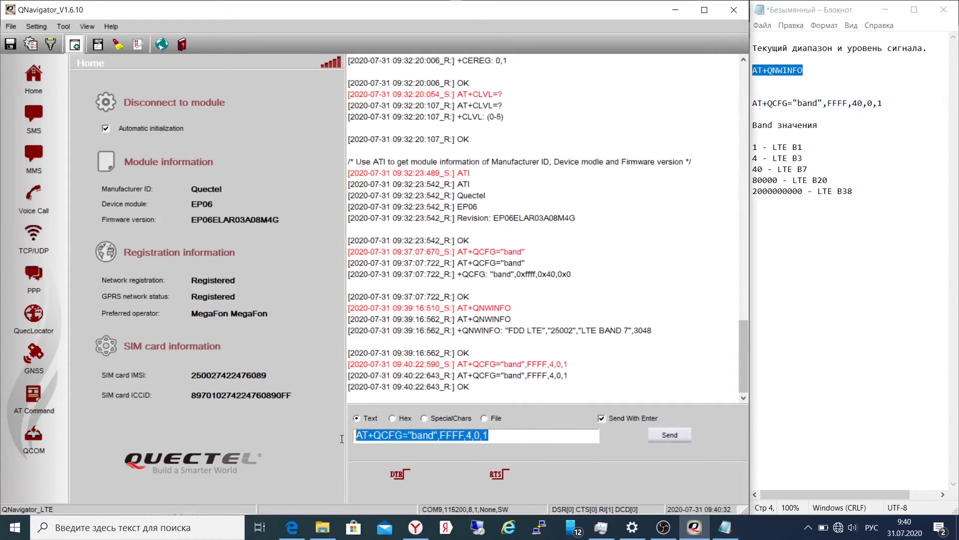
{"action": "right_click", "coordinate": [374, 433]}
{"action": "left_click", "coordinate": [475, 321]}
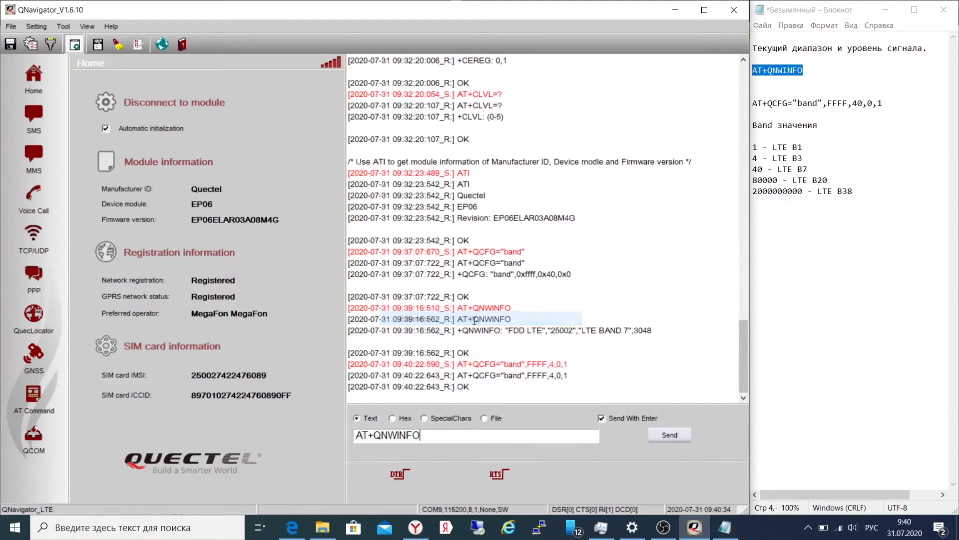
{"action": "left_click", "coordinate": [678, 437]}
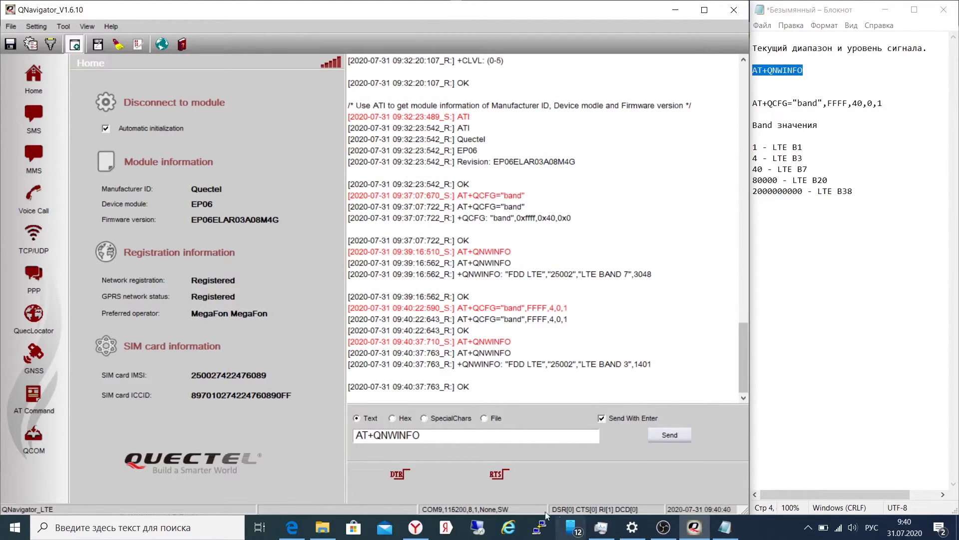
Measure the internet speed in Yandex Internetometer in Edge, watching the mobile traffic in Task Manager, and return to QNavigator
{"action": "left_click", "coordinate": [301, 528]}
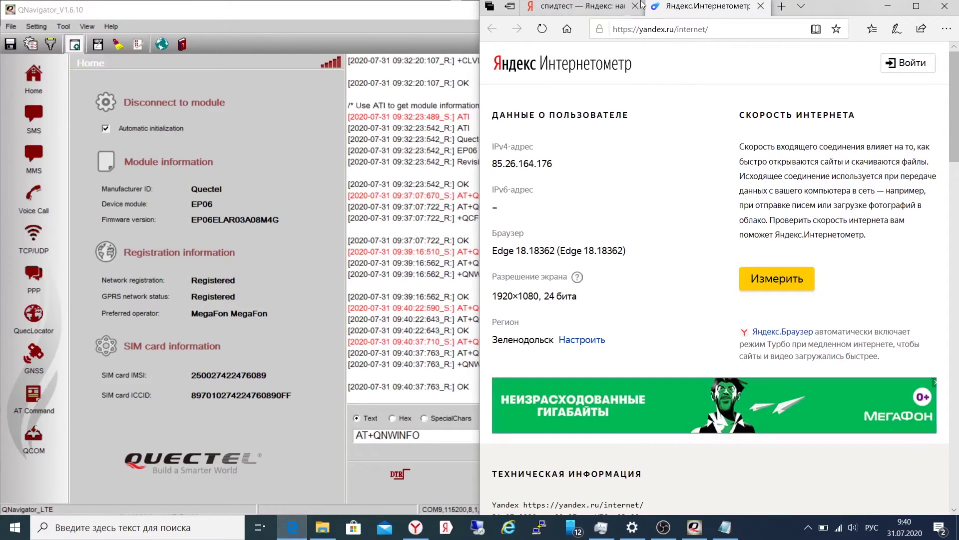
{"action": "left_click", "coordinate": [777, 282]}
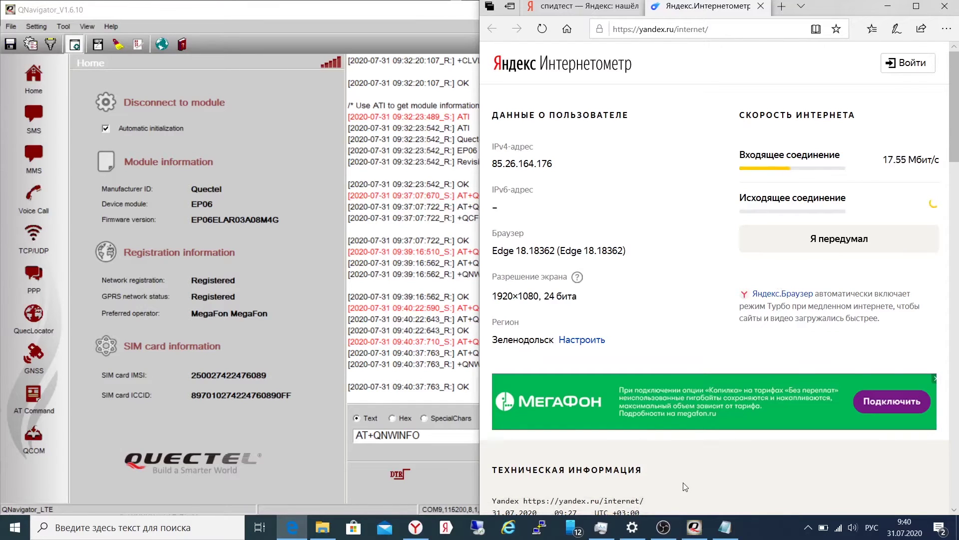
{"action": "left_click", "coordinate": [605, 533]}
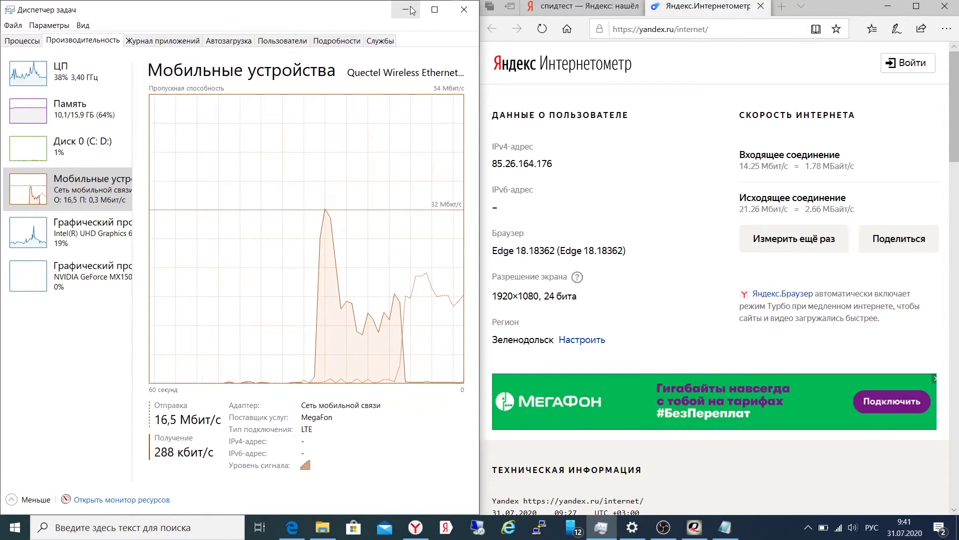
{"action": "left_click", "coordinate": [407, 10]}
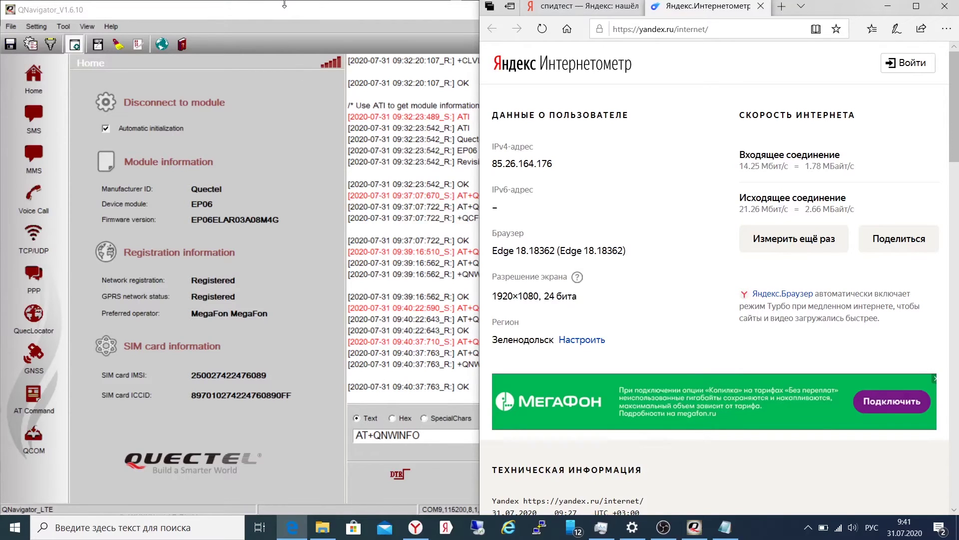
{"action": "left_click", "coordinate": [895, 6]}
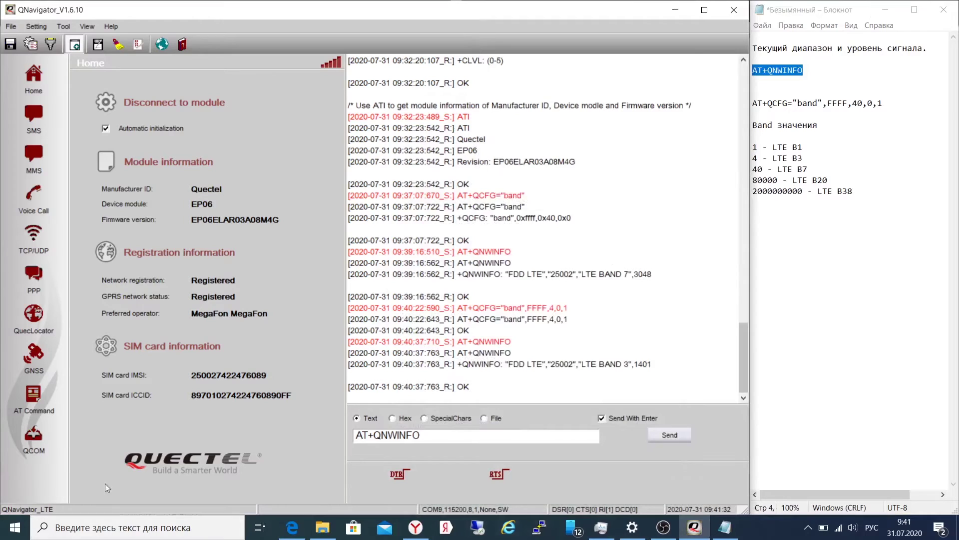
Copy AT+QNWINFO into the first row of the QCOM command list and clear the command in the second row
{"action": "left_click_drag", "start_coordinate": [423, 434], "coordinate": [345, 438]}
{"action": "right_click", "coordinate": [372, 437]}
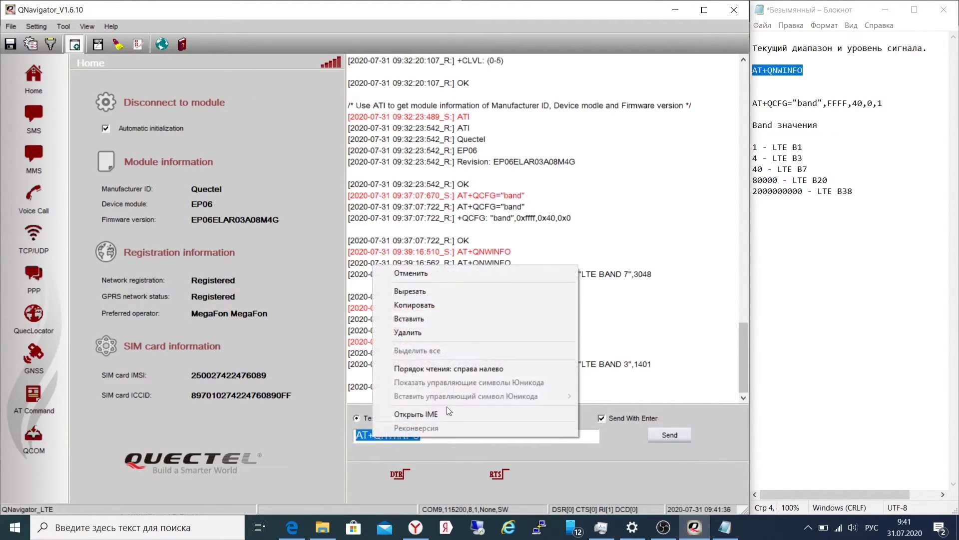
{"action": "left_click", "coordinate": [463, 303]}
{"action": "left_click", "coordinate": [42, 453]}
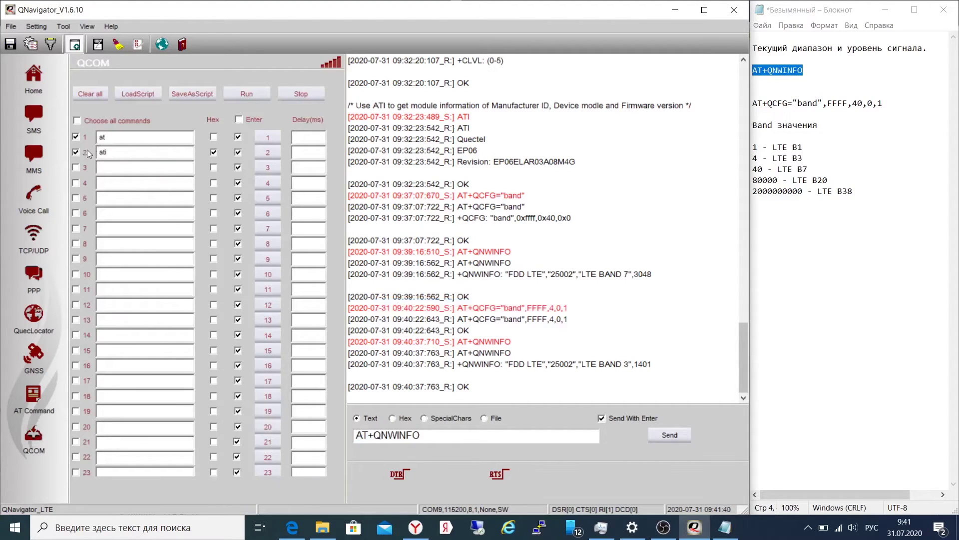
{"action": "left_click", "coordinate": [113, 152]}
{"action": "left_click_drag", "start_coordinate": [113, 152], "coordinate": [99, 137]}
{"action": "key", "text": "ctrl+v"}
{"action": "left_click_drag", "start_coordinate": [107, 152], "coordinate": [68, 154]}
{"action": "key", "text": "BackSpace"}
Enter AT+QCFG="band",FFFF,40,0,1 as QCOM command 2 and AT+QCFG="band",FFFF,44,0,1 as command 3
{"action": "left_click_drag", "start_coordinate": [884, 103], "coordinate": [754, 100]}
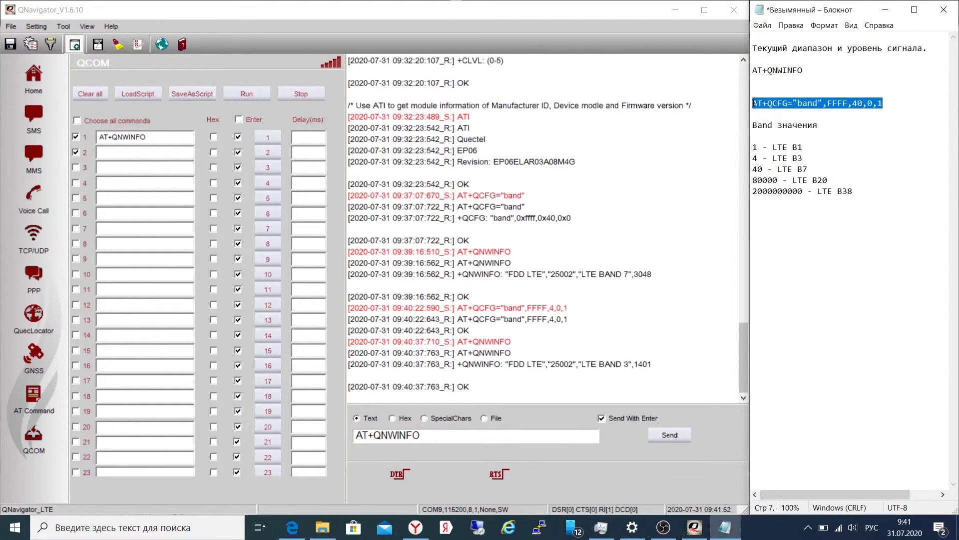
{"action": "left_click", "coordinate": [129, 151]}
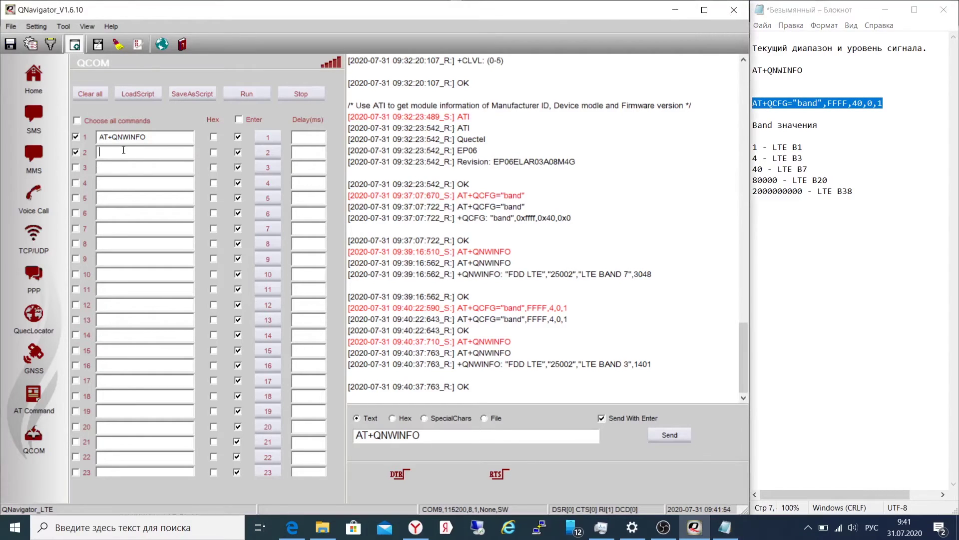
{"action": "key", "text": "ctrl+v"}
{"action": "left_click", "coordinate": [149, 169]}
{"action": "key", "text": "ctrl+v"}
{"action": "left_click", "coordinate": [179, 168]}
{"action": "type", "text": "4"}
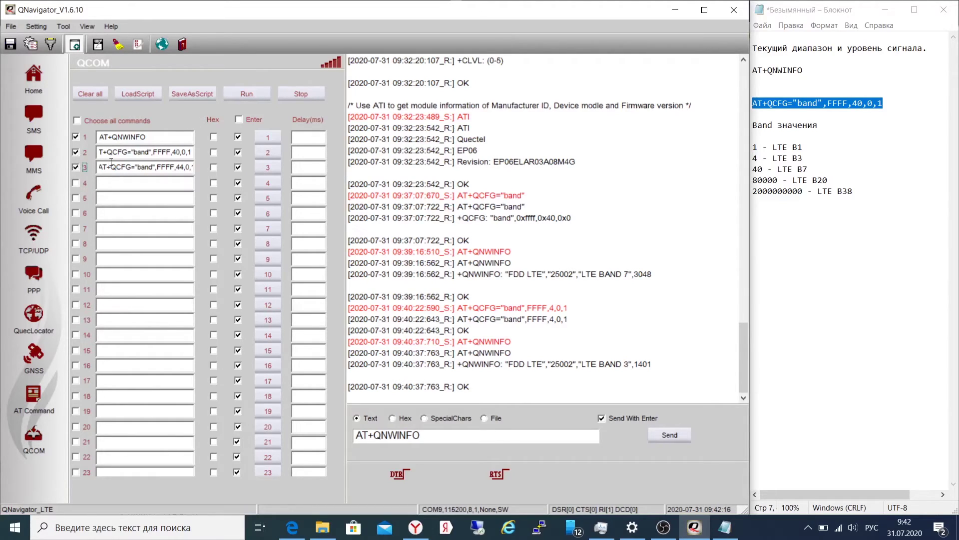
Exclude QCOM command 2 and run commands 1 and 3 for 1 cycle with a 1000 ms intermittent time
{"action": "left_click", "coordinate": [76, 153]}
{"action": "left_click", "coordinate": [242, 95]}
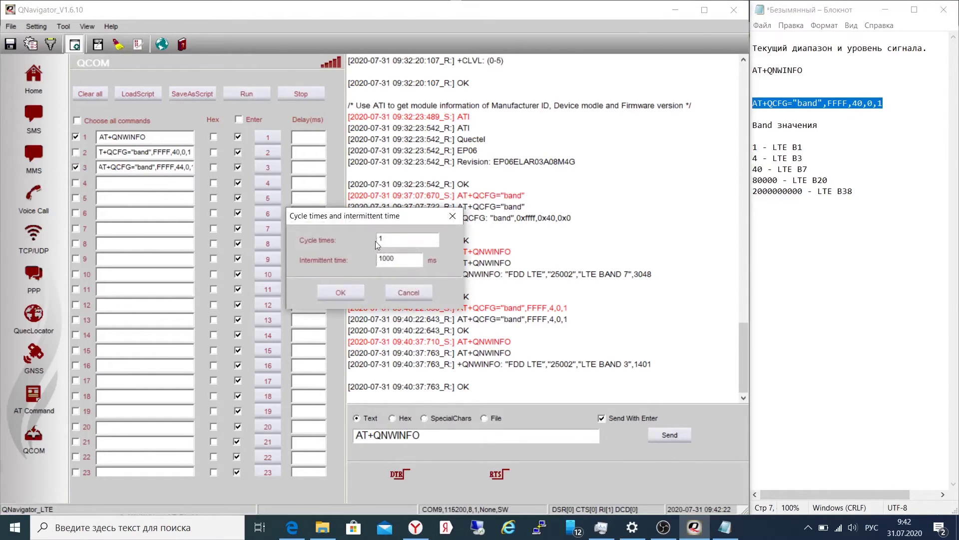
{"action": "left_click", "coordinate": [332, 289]}
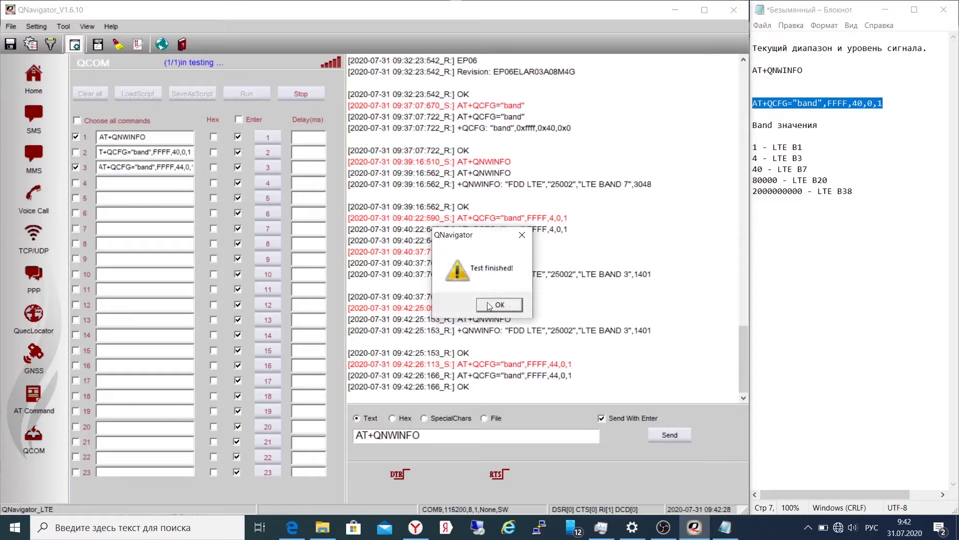
{"action": "left_click", "coordinate": [489, 306]}
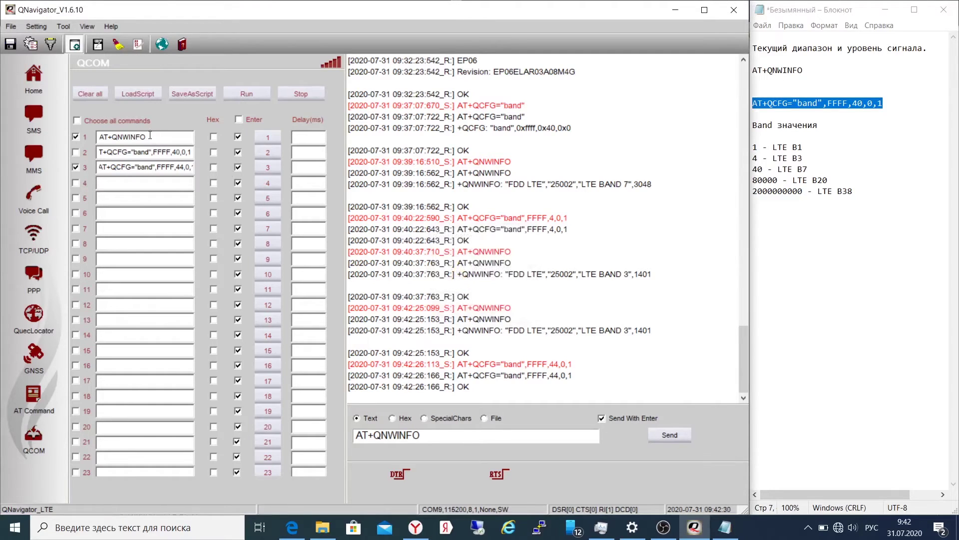
Copy AT+QNWINFO from the first QCOM row into the fourth row
{"action": "left_click_drag", "start_coordinate": [148, 135], "coordinate": [90, 135]}
{"action": "left_click", "coordinate": [116, 184]}
{"action": "key", "text": "ctrl+v"}
Enable only QCOM command 4 and run it for 1 cycle with a 1000 ms intermittent time
{"action": "left_click", "coordinate": [75, 183]}
{"action": "left_click", "coordinate": [76, 168]}
{"action": "left_click", "coordinate": [238, 93]}
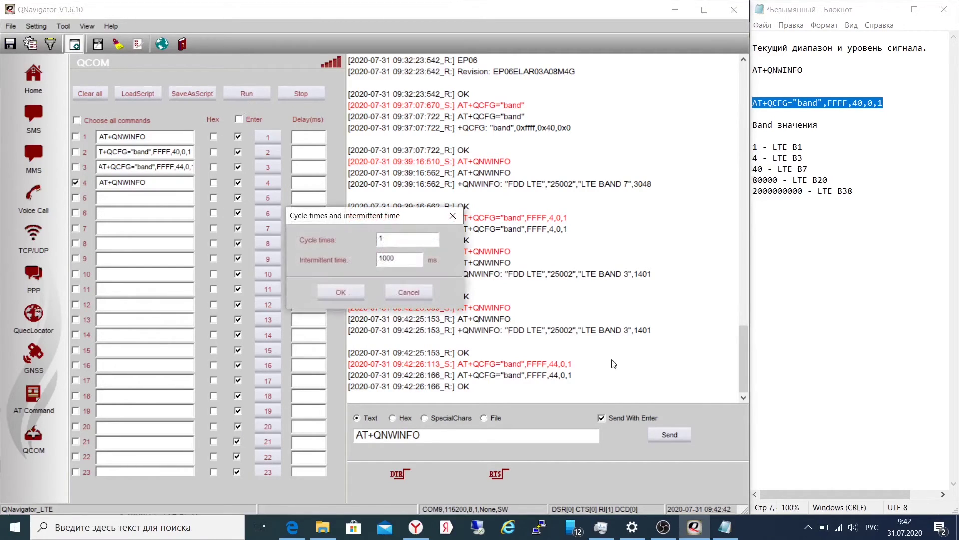
{"action": "left_click", "coordinate": [355, 292]}
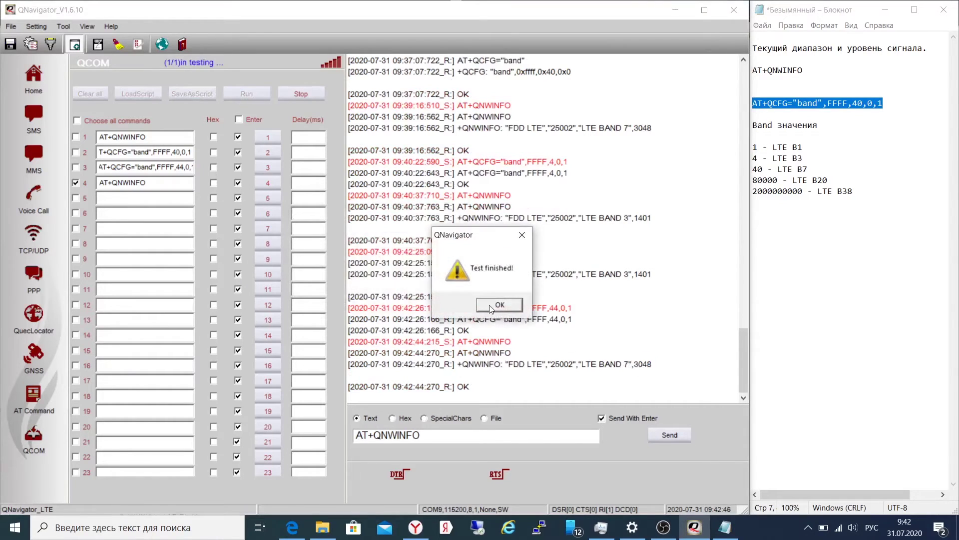
{"action": "left_click", "coordinate": [491, 307]}
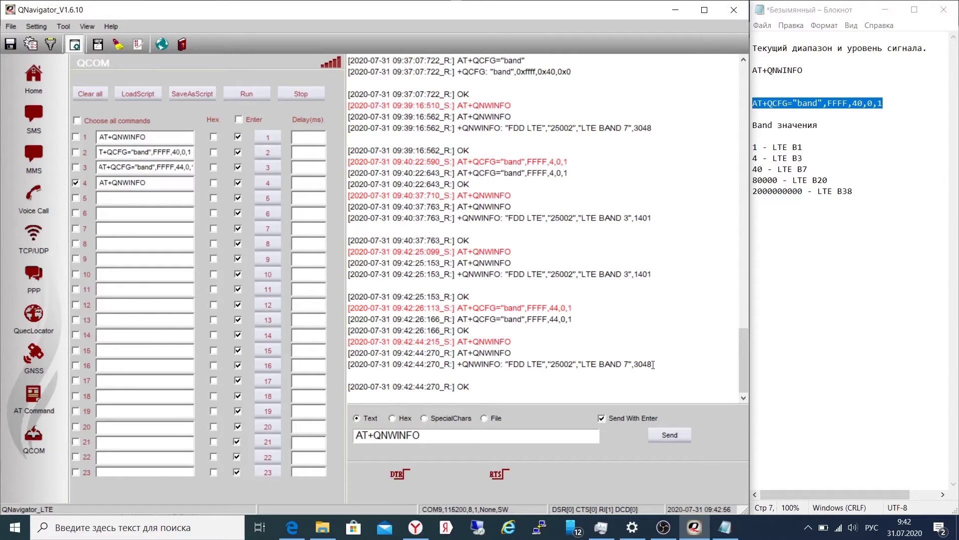
Rerun the Yandex internet speed test while watching the mobile network throughput in Task Manager, and cancel the test during the upload measurement
{"action": "left_click_drag", "start_coordinate": [653, 364], "coordinate": [461, 364]}
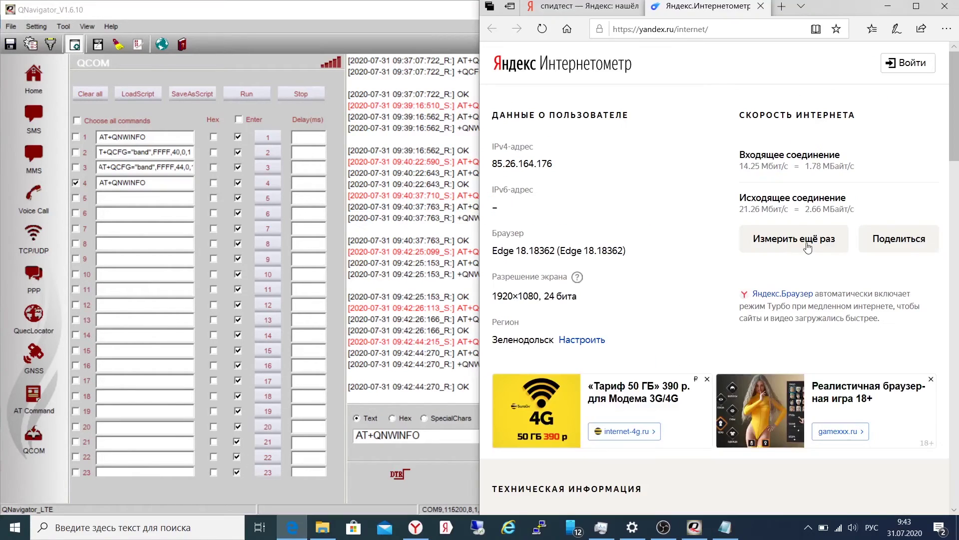
{"action": "left_click", "coordinate": [808, 247]}
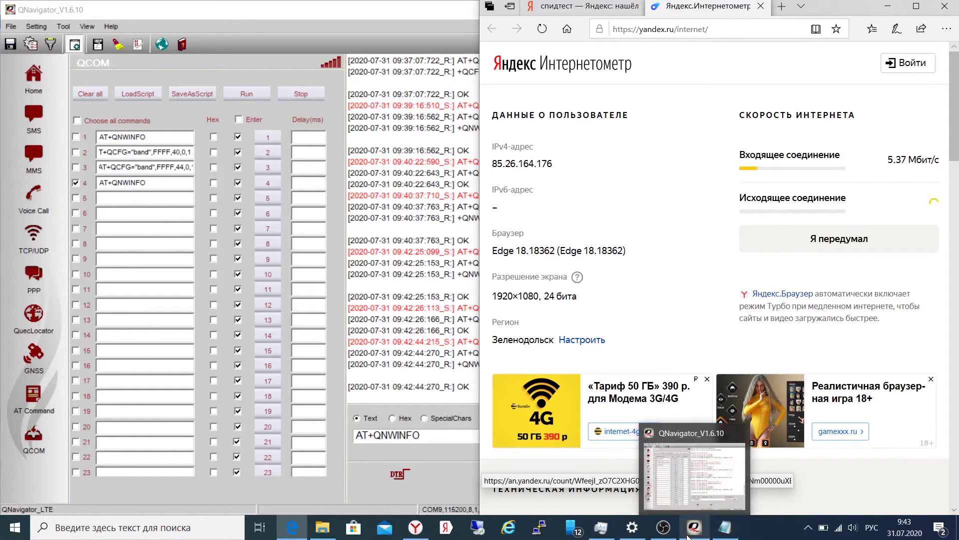
{"action": "left_click", "coordinate": [603, 530]}
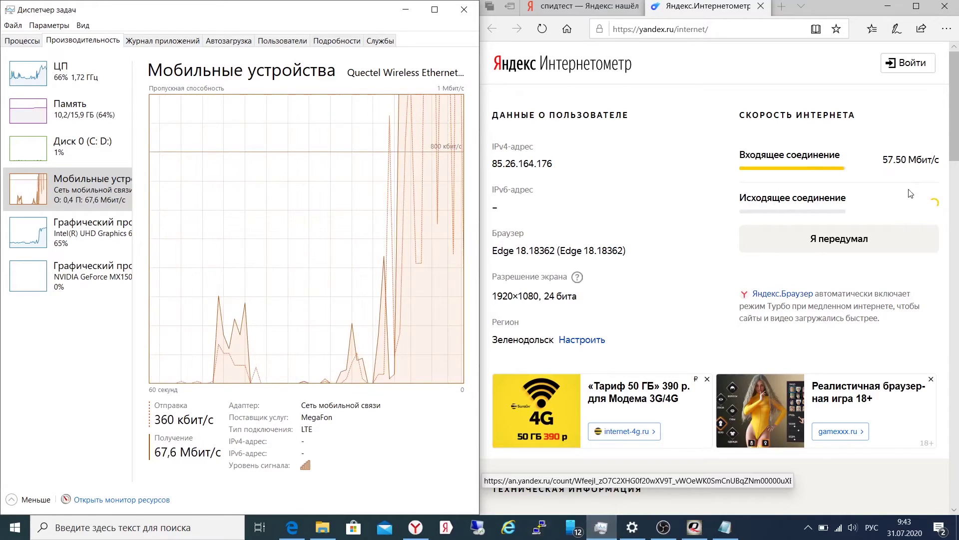
{"action": "left_click", "coordinate": [881, 239]}
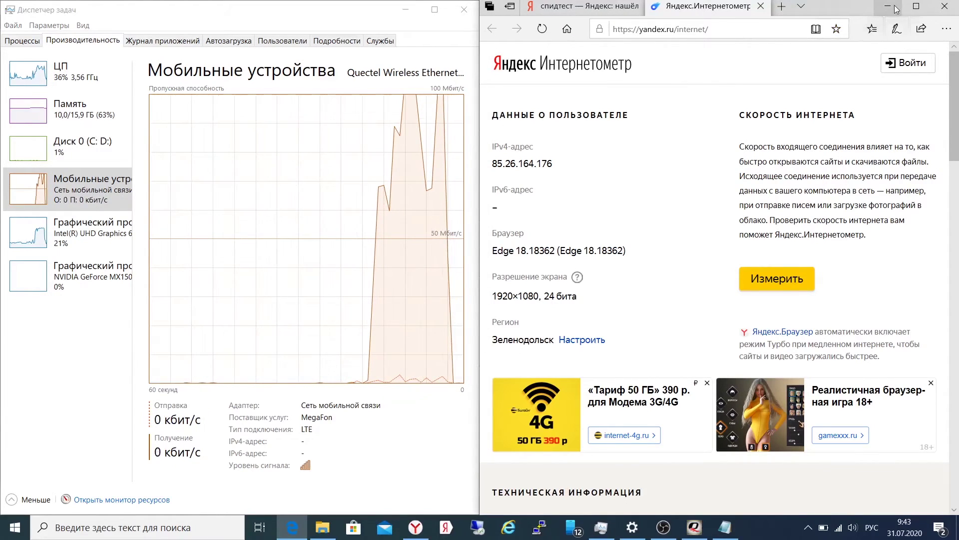
Switch to µTorrent and delete the three seeding Kon-Tiki and T-34 torrents together with their downloaded data
{"action": "left_click", "coordinate": [808, 527]}
{"action": "left_click", "coordinate": [858, 428]}
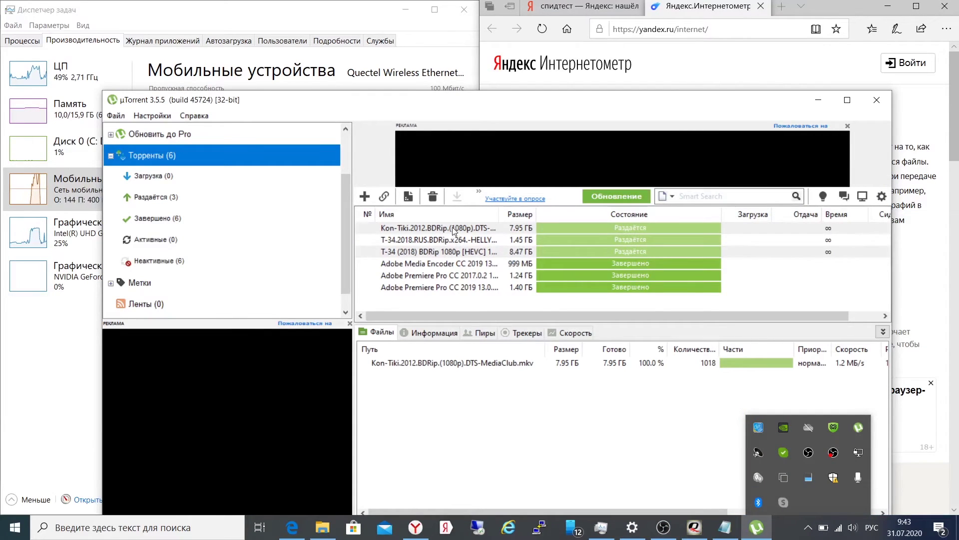
{"action": "left_click", "coordinate": [452, 228]}
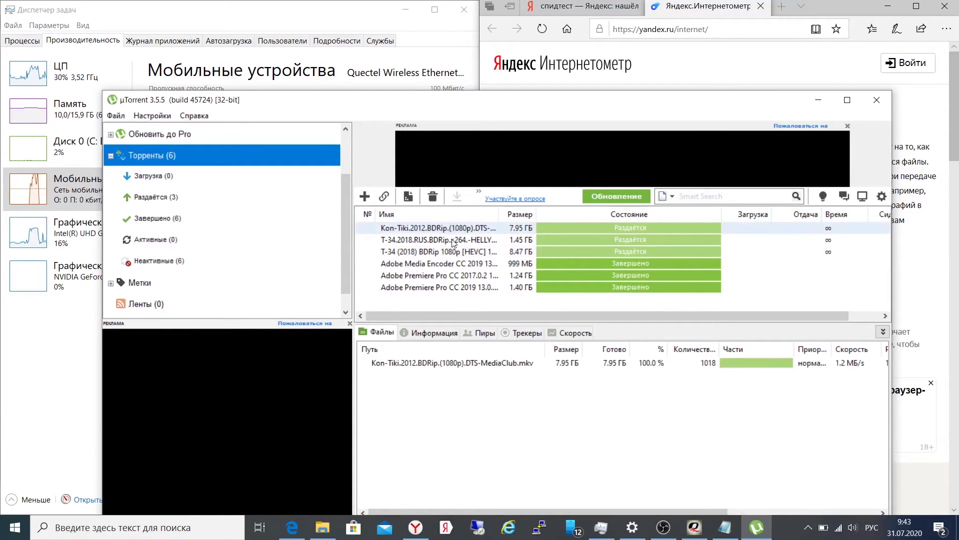
{"action": "left_click", "coordinate": [453, 240], "text": "shift"}
{"action": "left_click", "coordinate": [456, 252], "text": "shift"}
{"action": "right_click", "coordinate": [455, 252]}
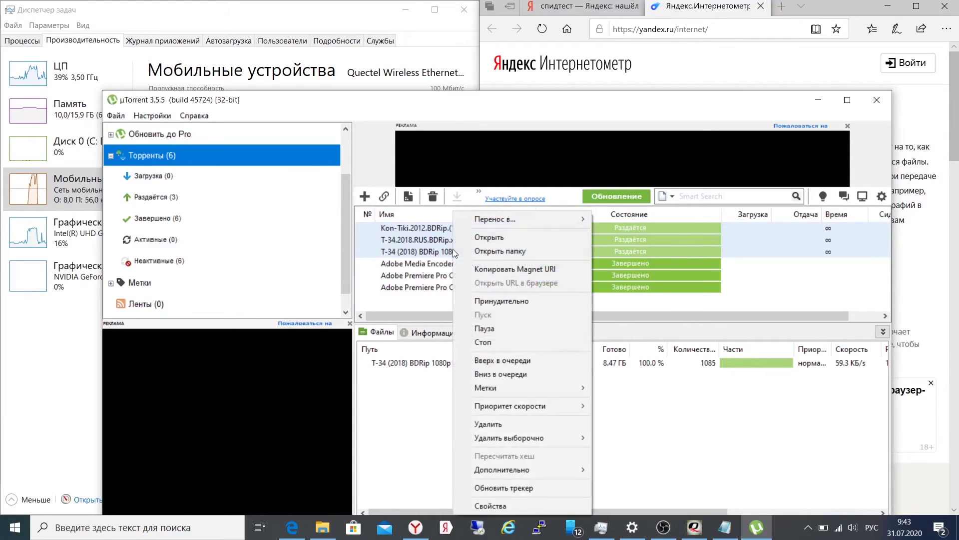
{"action": "mouse_move", "coordinate": [533, 439]}
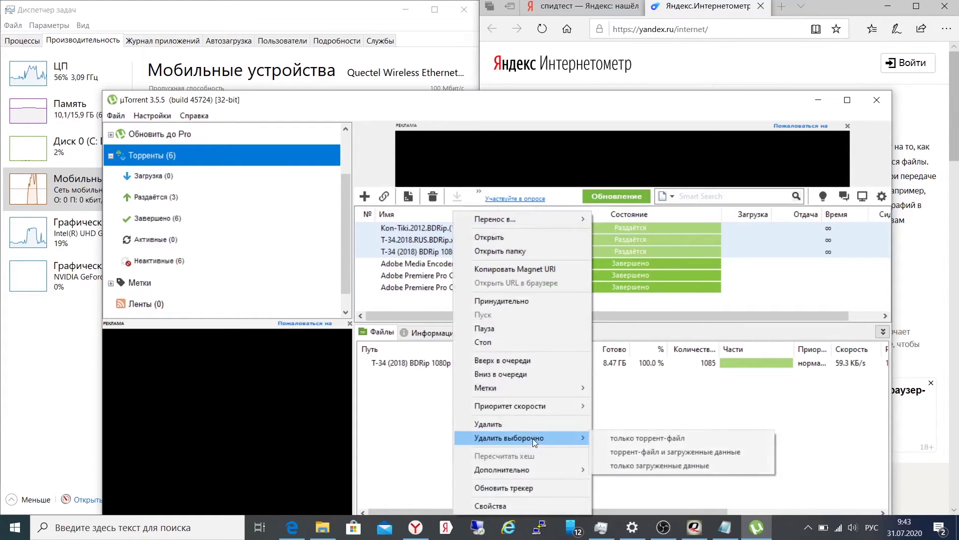
{"action": "left_click", "coordinate": [650, 453]}
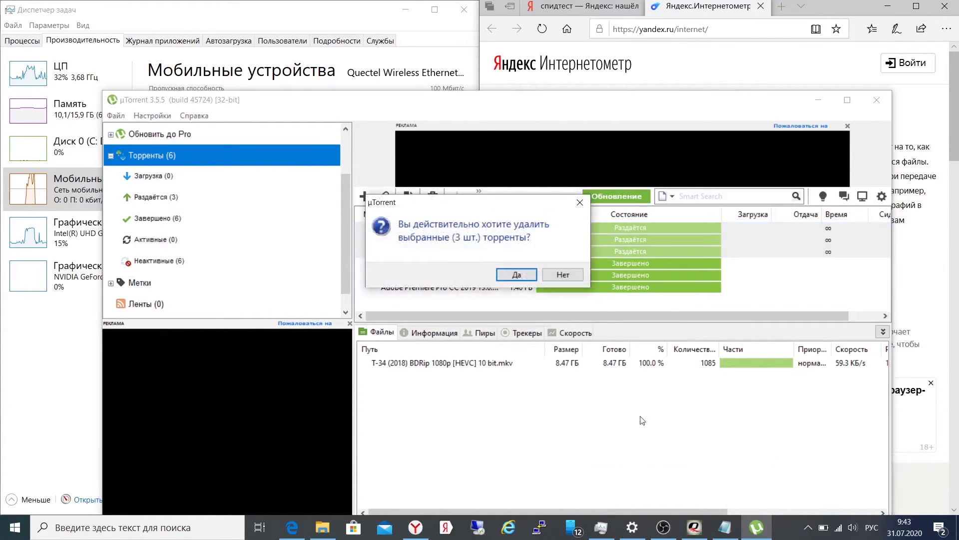
{"action": "left_click", "coordinate": [518, 274]}
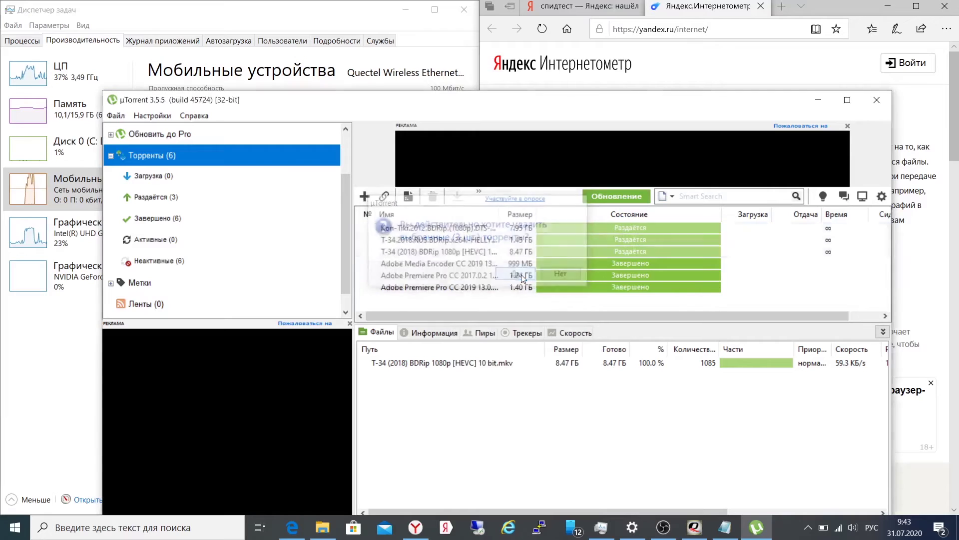
Add the Kon-Tiki, Схватка, Obitel and two T-34 torrents for download, and dock µTorrent beside Task Manager with the download speeds in view
{"action": "left_click", "coordinate": [116, 116]}
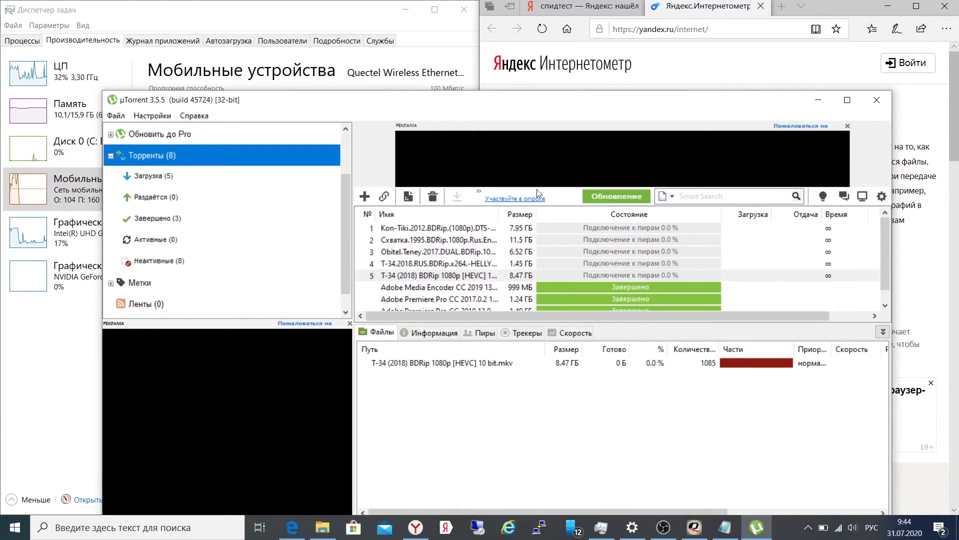
{"action": "left_click_drag", "start_coordinate": [515, 103], "coordinate": [958, 64]}
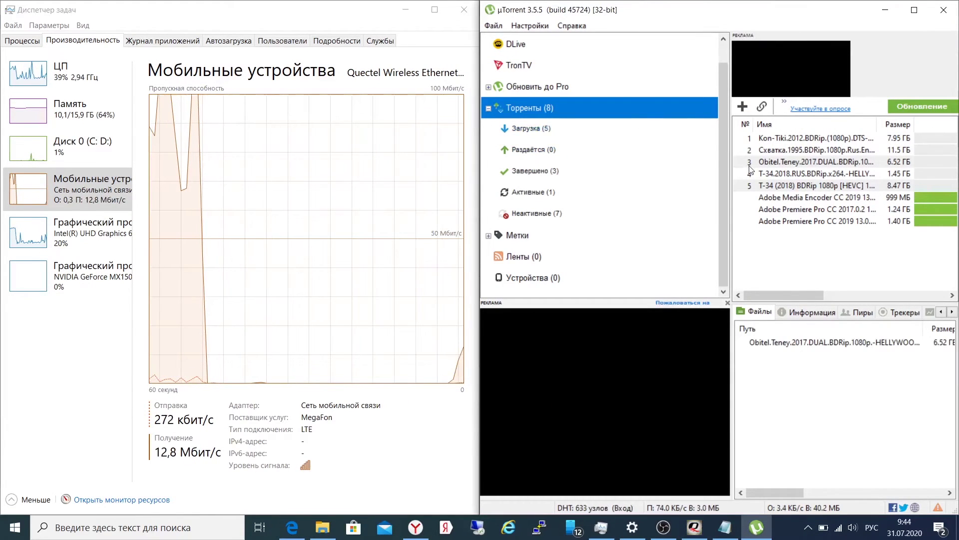
{"action": "mouse_move", "coordinate": [783, 492]}
{"action": "left_mouse_down"}
{"action": "mouse_move", "coordinate": [804, 491]}
{"action": "mouse_move", "coordinate": [773, 491]}
{"action": "left_mouse_up"}
{"action": "left_click_drag", "start_coordinate": [778, 294], "coordinate": [847, 287]}
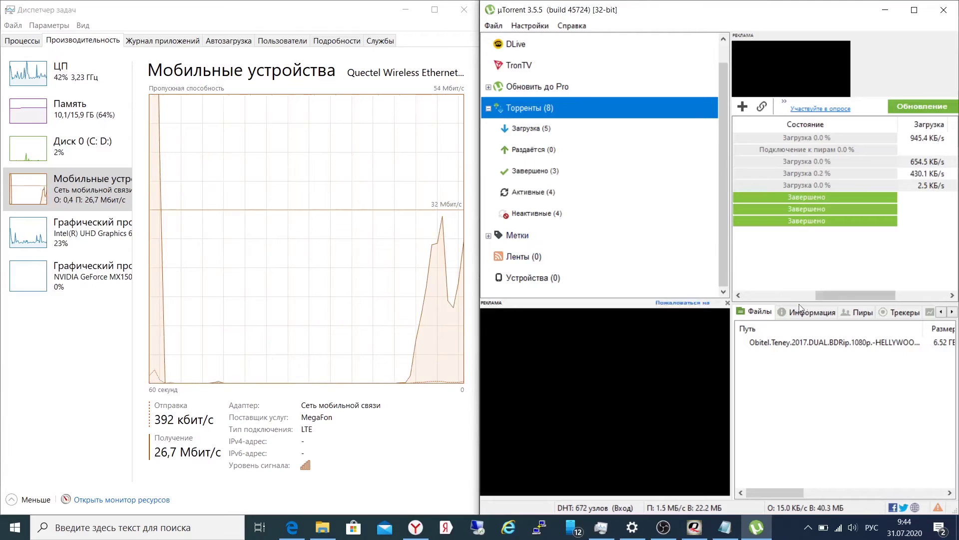
{"action": "mouse_move", "coordinate": [836, 299]}
{"action": "left_mouse_down"}
{"action": "mouse_move", "coordinate": [879, 298]}
{"action": "mouse_move", "coordinate": [839, 295]}
{"action": "left_mouse_up"}
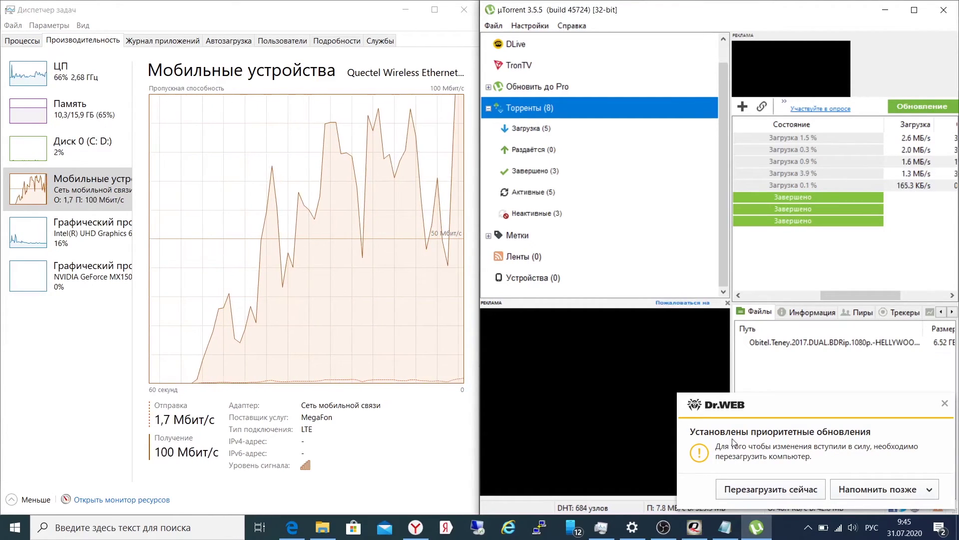
Dismiss the Dr.Web restart notification and check the cellular and Wi-Fi connection status in the Windows network list
{"action": "left_click", "coordinate": [945, 403]}
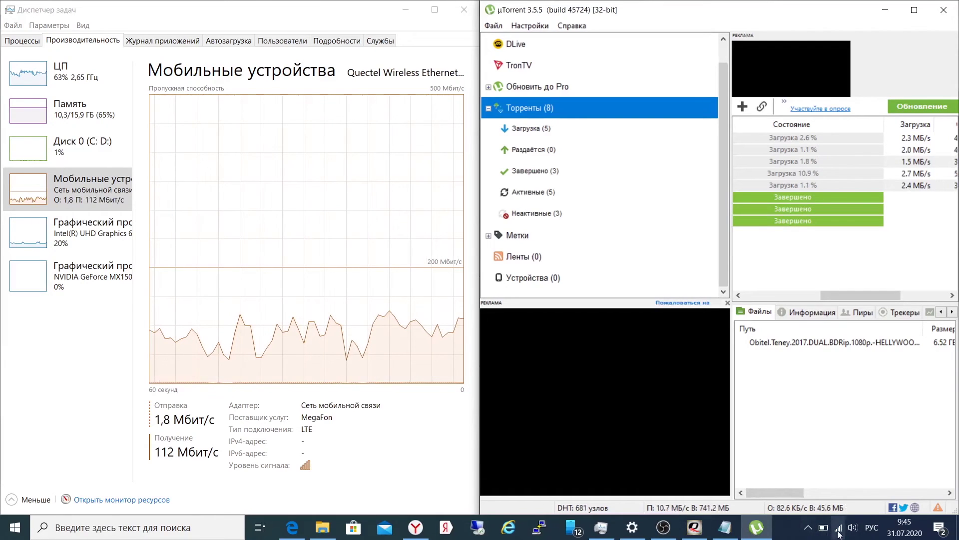
{"action": "mouse_move", "coordinate": [841, 533]}
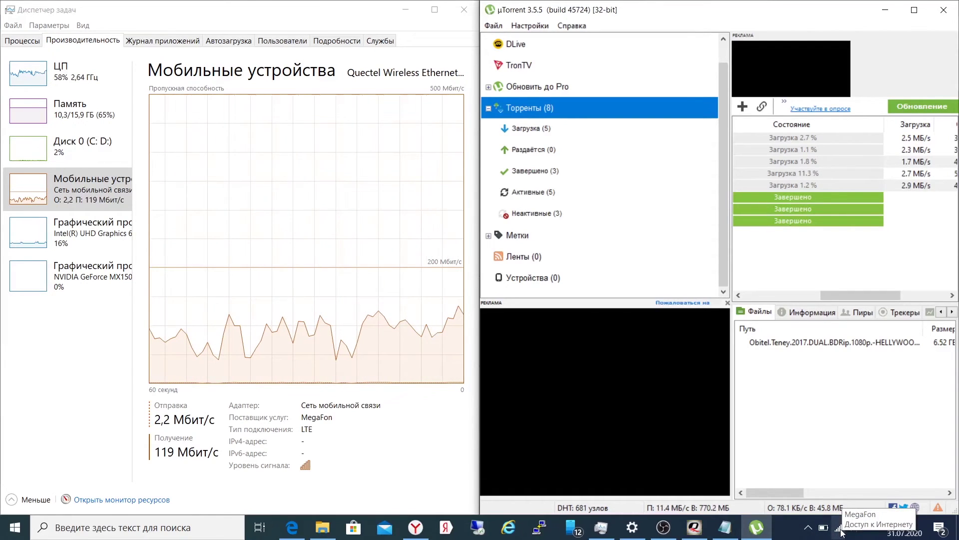
{"action": "left_click", "coordinate": [840, 529]}
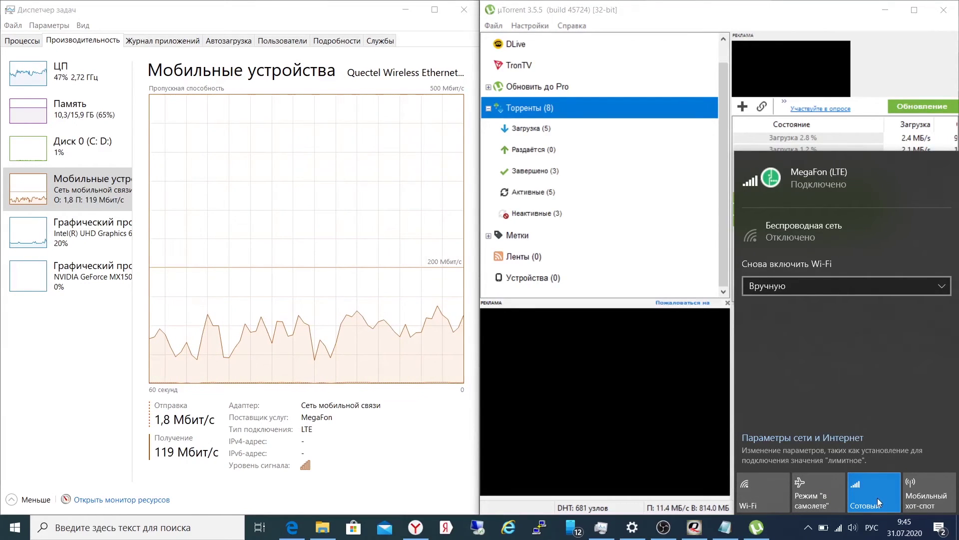
{"action": "left_click", "coordinate": [789, 533]}
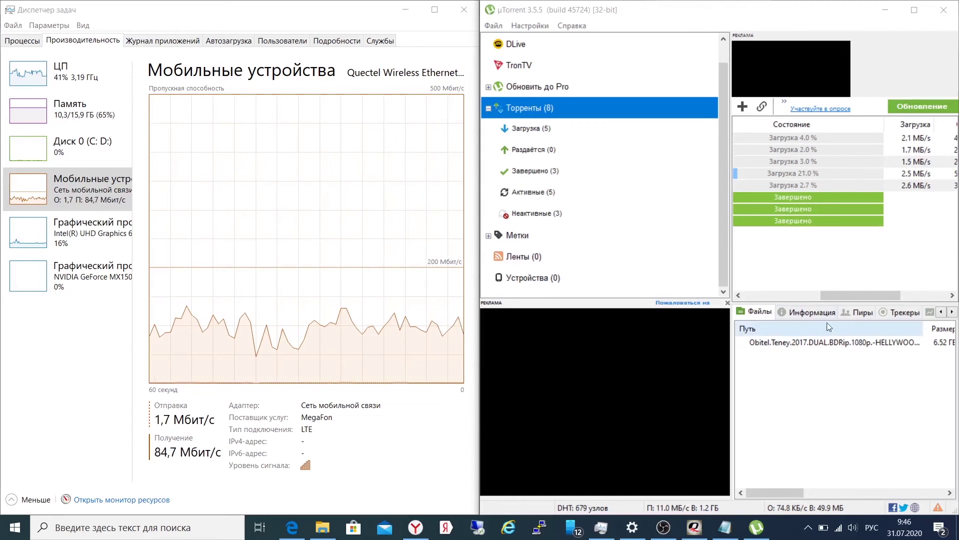
Select all five downloading torrents in µTorrent and stop them
{"action": "left_click_drag", "start_coordinate": [847, 295], "coordinate": [802, 295]}
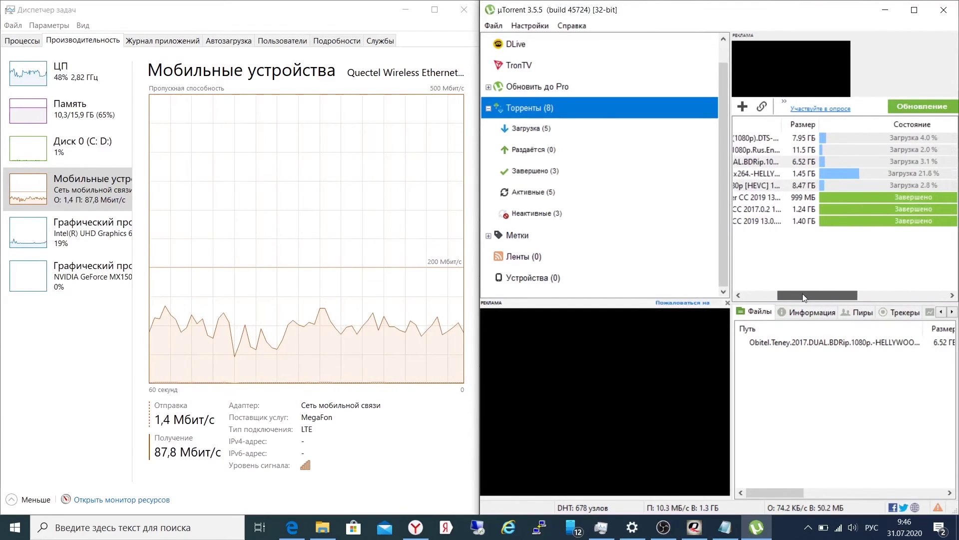
{"action": "left_click", "coordinate": [829, 184]}
{"action": "left_click", "coordinate": [832, 174]}
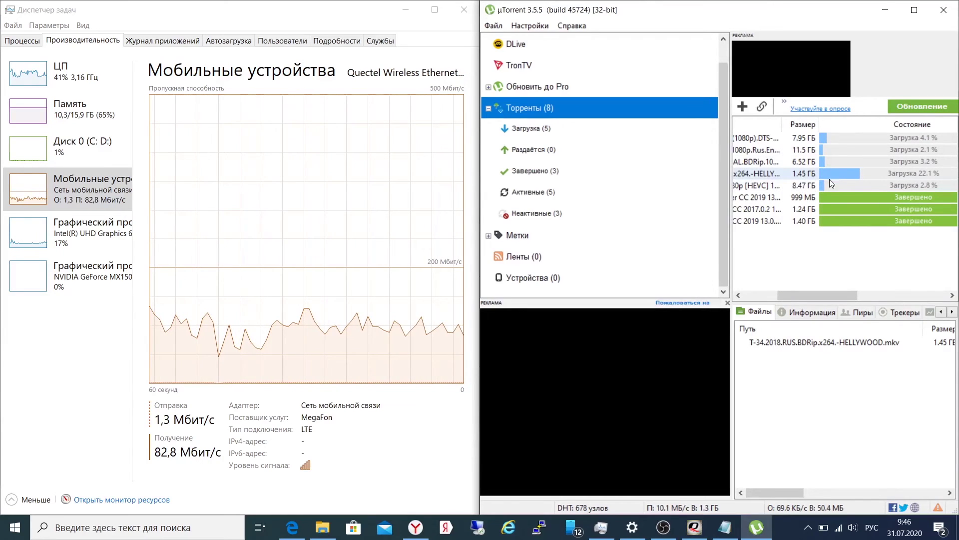
{"action": "left_click", "coordinate": [830, 181]}
{"action": "key", "text": "shift+Up"}
{"action": "key", "text": "shift+Up"}
{"action": "key", "text": "shift+Up"}
{"action": "key", "text": "shift+Up"}
{"action": "right_click", "coordinate": [787, 173]}
{"action": "left_click", "coordinate": [796, 319]}
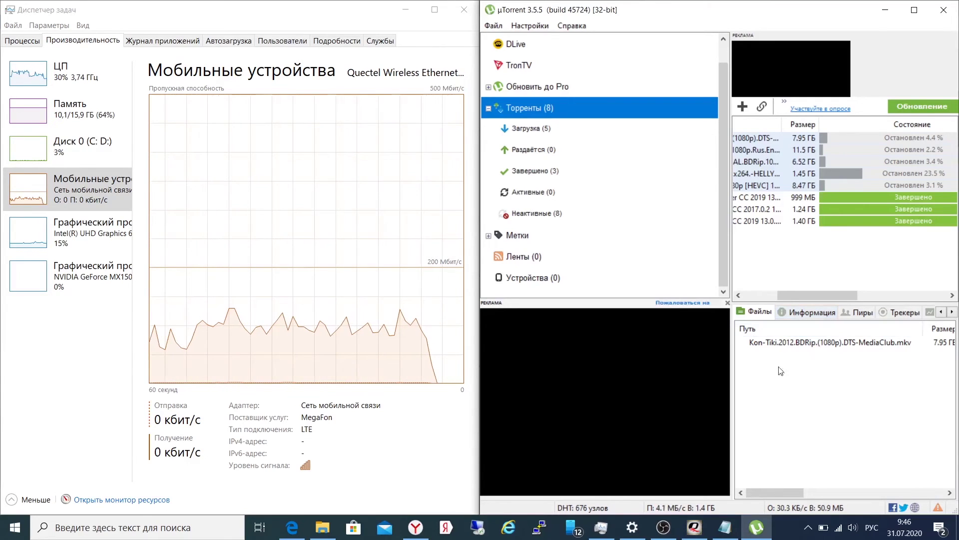
Switch to QNavigator and open its Home page with the module and registration information
{"action": "left_click", "coordinate": [695, 528]}
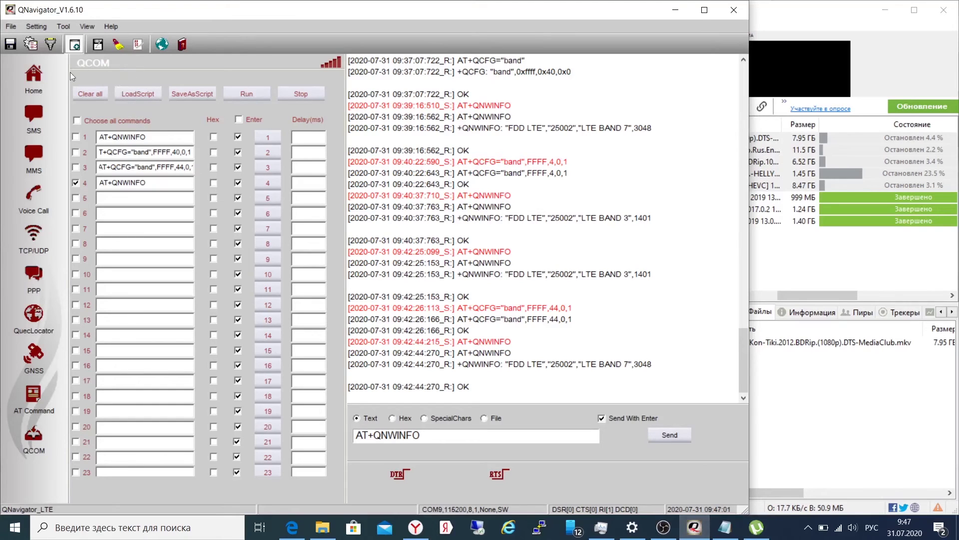
{"action": "left_click", "coordinate": [35, 77]}
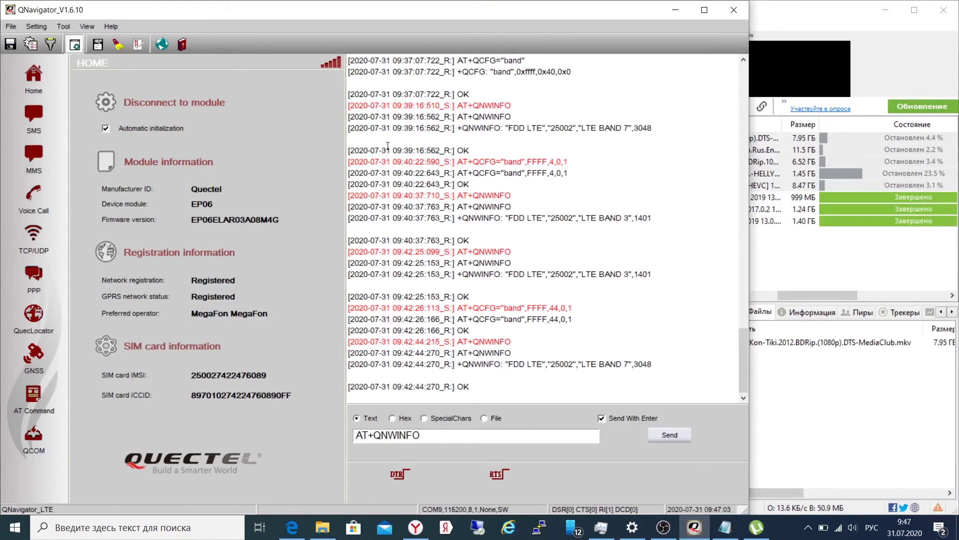